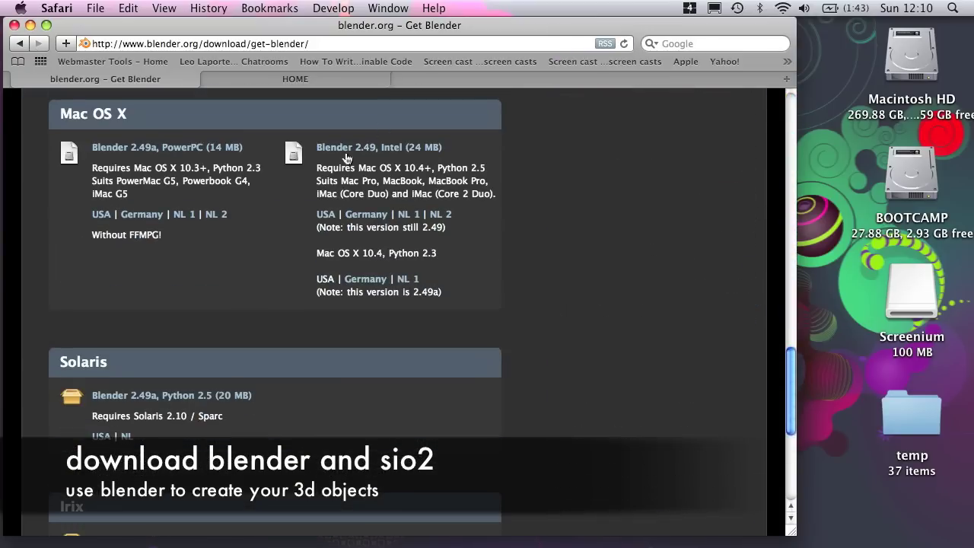
Download the Blender 2.49 Intel build for Mac OS X from the blender.org download page
{"action": "left_click", "coordinate": [347, 152]}
{"action": "left_click", "coordinate": [583, 198]}
Download the SIO2 SDK from the download page of the SIO2 Interactive site
{"action": "left_click", "coordinate": [324, 82]}
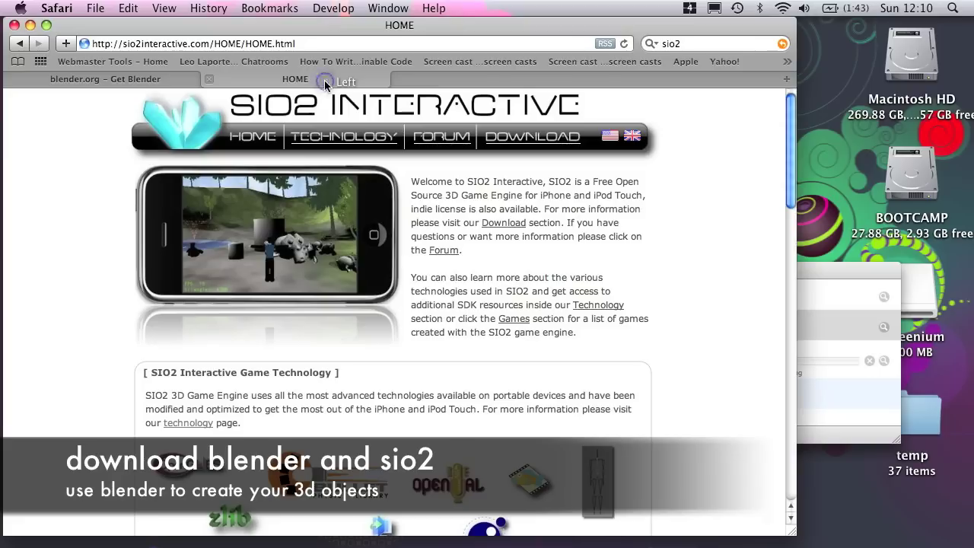
{"action": "left_click", "coordinate": [499, 139]}
{"action": "scroll", "coordinate": [405, 189], "scroll_direction": "down", "scroll_amount": 3}
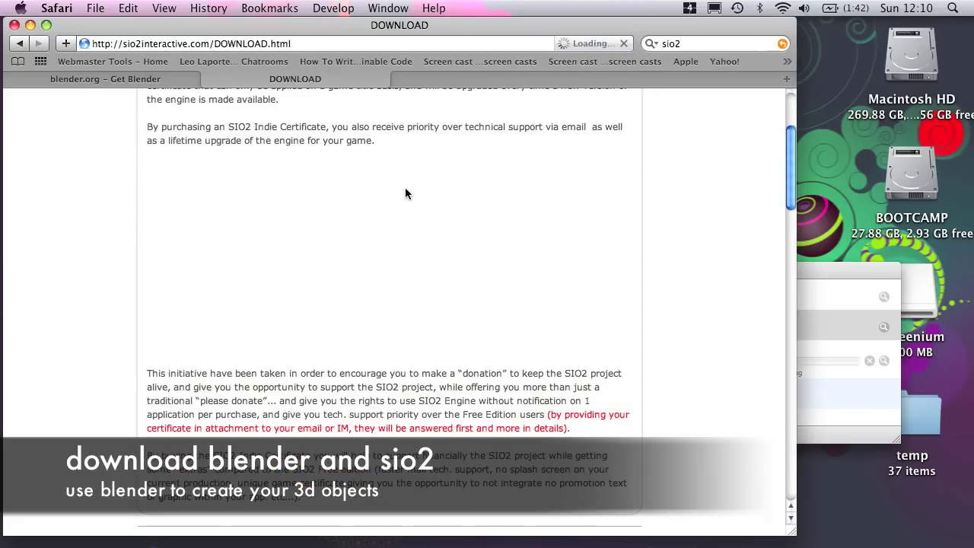
{"action": "scroll", "coordinate": [405, 194], "scroll_direction": "down", "scroll_amount": 5}
{"action": "left_click", "coordinate": [151, 262]}
{"action": "left_click", "coordinate": [211, 231]}
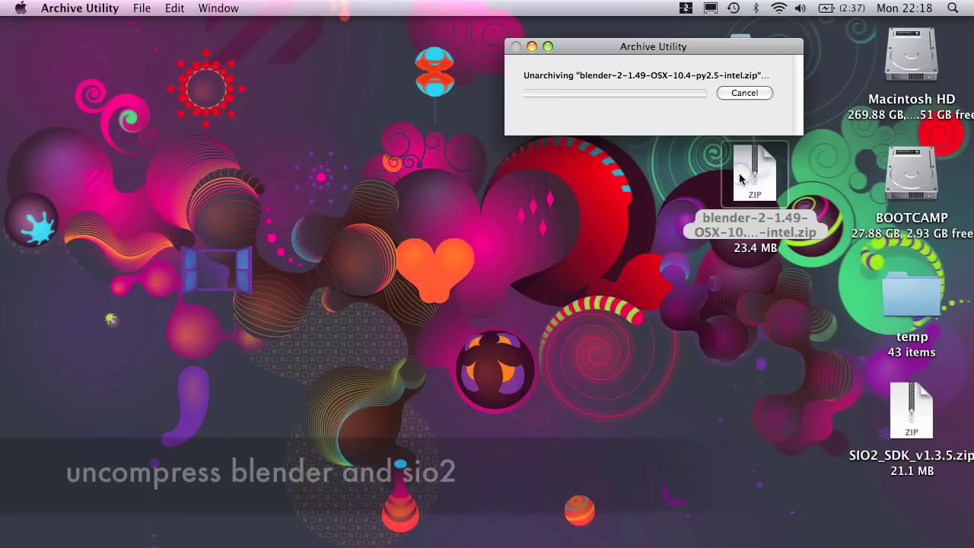
Uncompress SIO2_SDK_v1.3.5.zip on the desktop and open the template.xcodeproj project from its tutorial02 folder in Xcode
{"action": "double_click", "coordinate": [901, 404]}
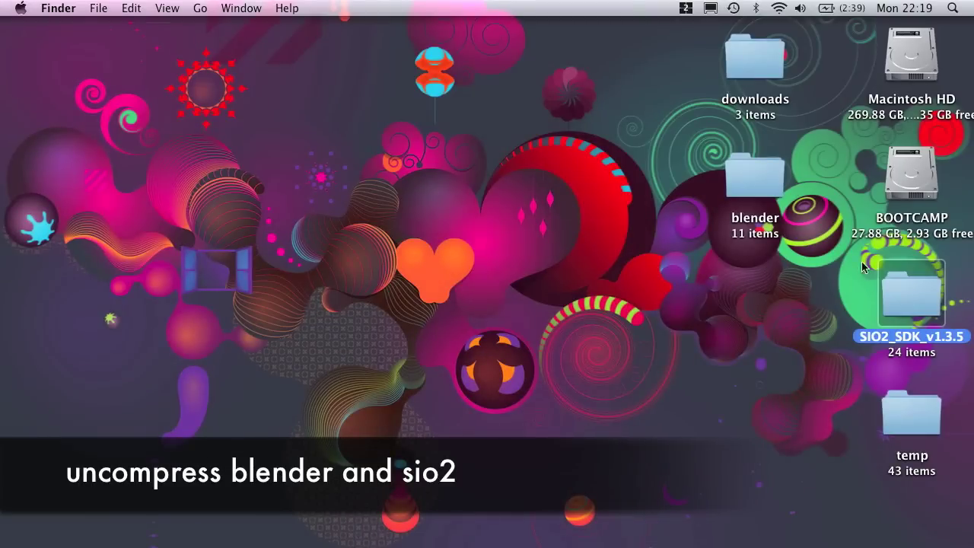
{"action": "double_click", "coordinate": [911, 296]}
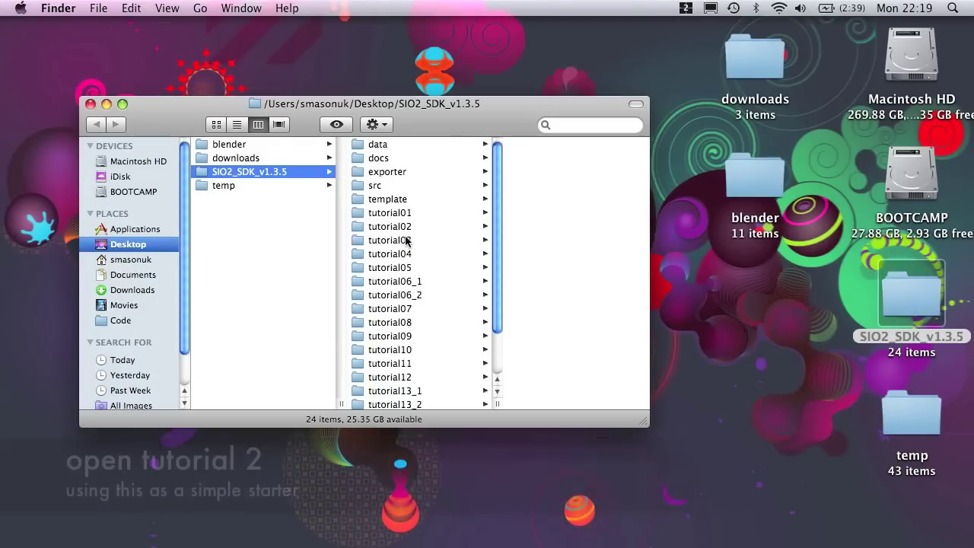
{"action": "left_click", "coordinate": [406, 230]}
{"action": "left_click", "coordinate": [533, 282]}
{"action": "double_click", "coordinate": [437, 283]}
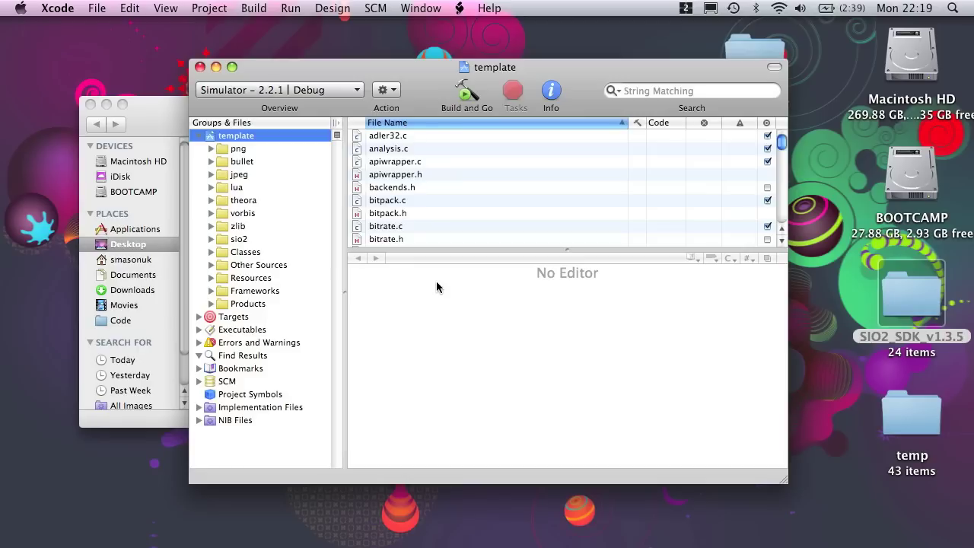
Build and run the template project in the iPhone Simulator and try rotating the monkey head
{"action": "left_click", "coordinate": [460, 101]}
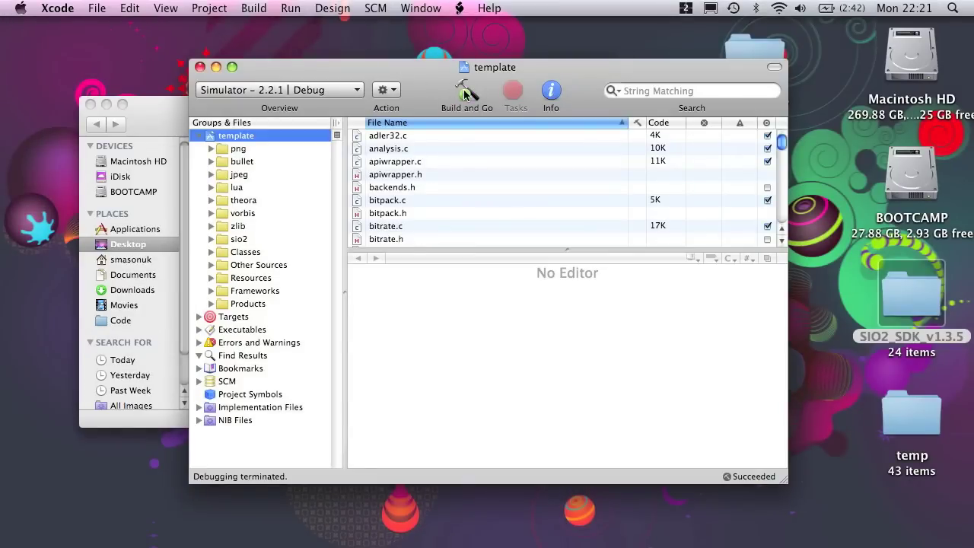
{"action": "left_click", "coordinate": [464, 93]}
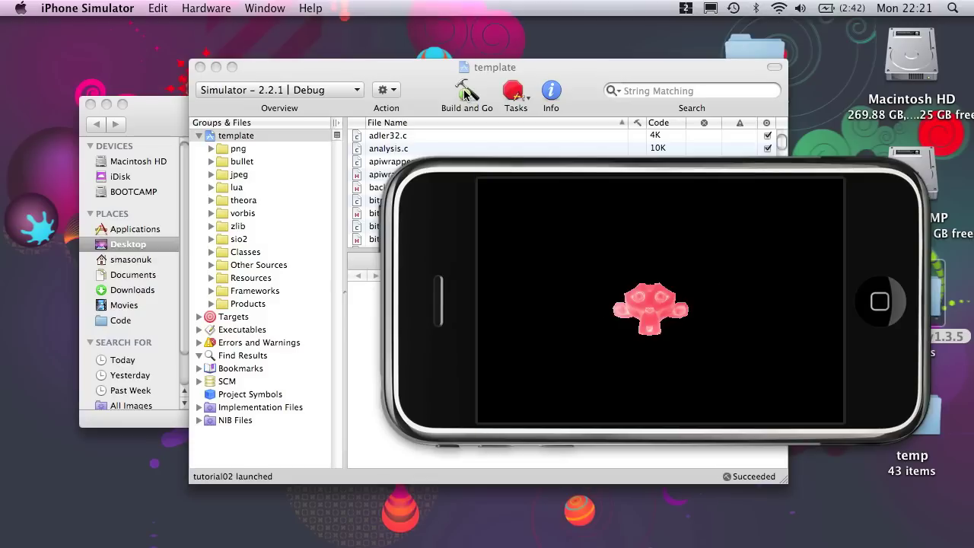
{"action": "left_click_drag", "start_coordinate": [656, 323], "coordinate": [706, 324]}
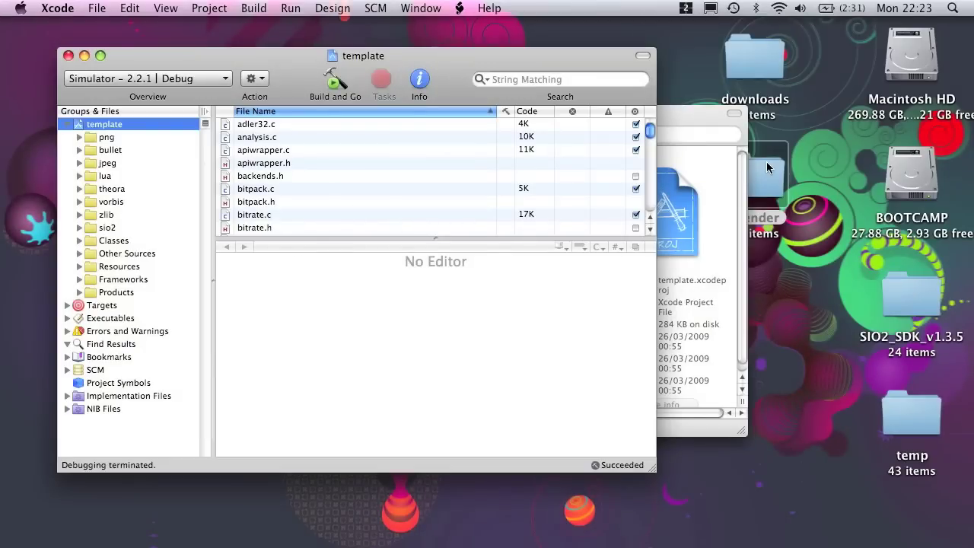
Open the blender folder on the desktop and launch blender.app
{"action": "left_click", "coordinate": [749, 172]}
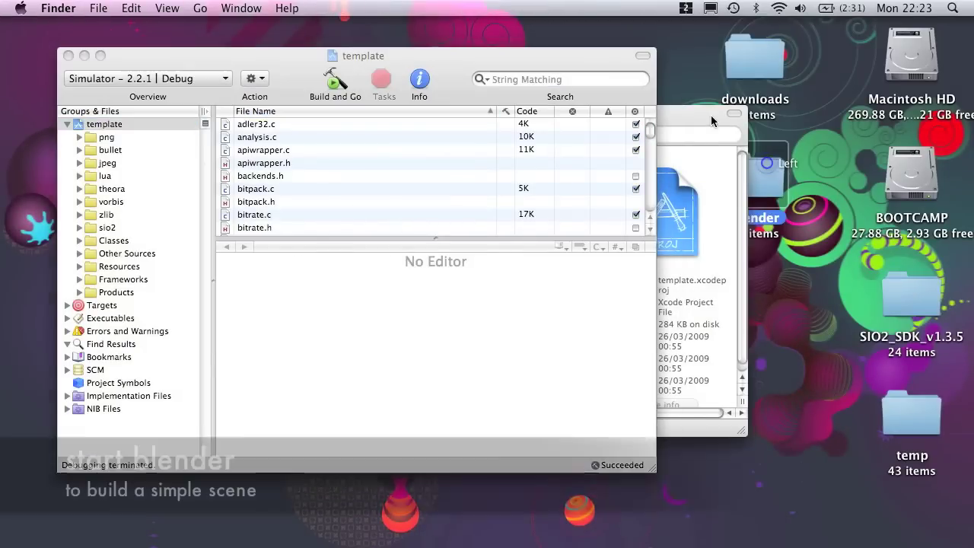
{"action": "double_click", "coordinate": [750, 172]}
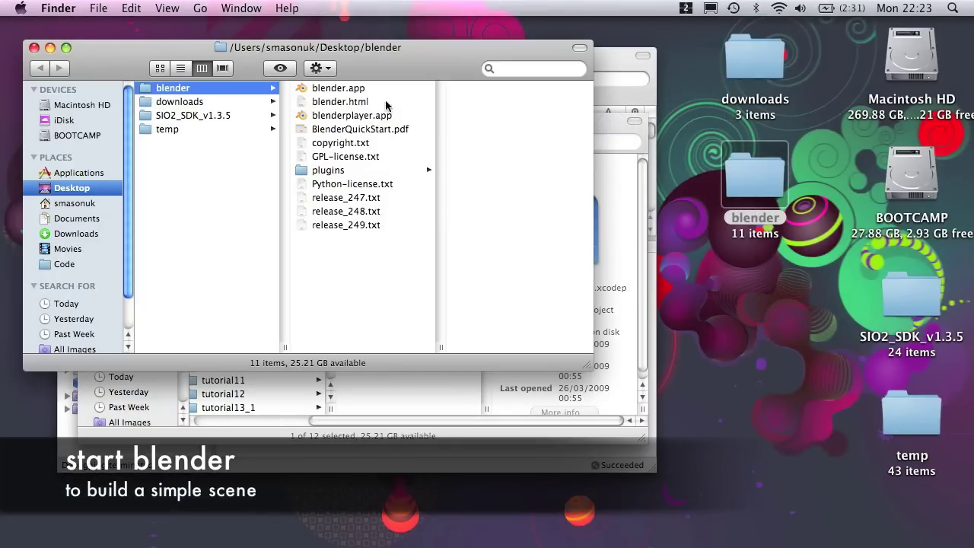
{"action": "left_click", "coordinate": [370, 92]}
{"action": "double_click", "coordinate": [346, 89]}
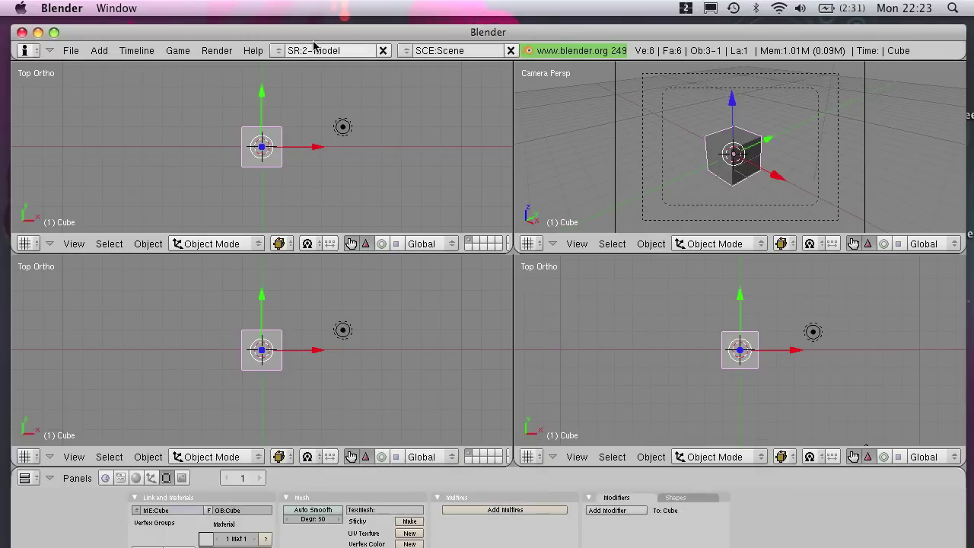
Move and shrink the Blender window so it fits entirely on the screen
{"action": "left_click_drag", "start_coordinate": [309, 35], "coordinate": [300, 27]}
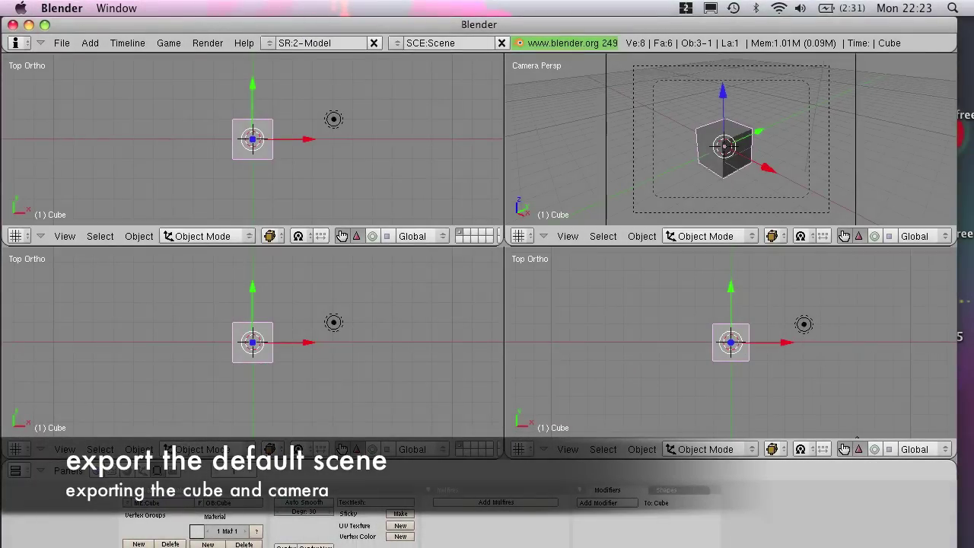
{"action": "left_click_drag", "start_coordinate": [950, 547], "coordinate": [925, 534]}
{"action": "left_click_drag", "start_coordinate": [627, 26], "coordinate": [648, 30]}
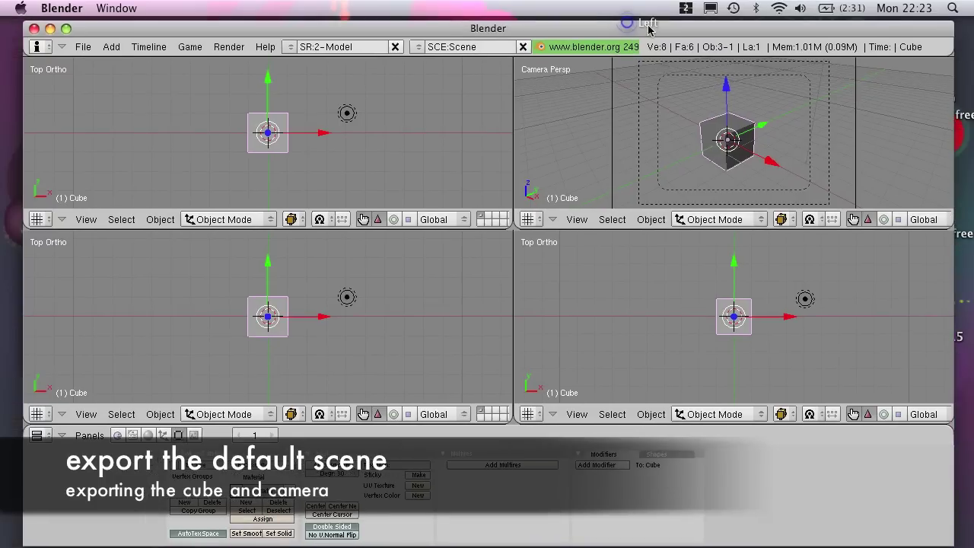
Change to the 5-Scripting screen layout and open sio2_exporter.py from SIO2_SDK_v1.3.5/exporter in the text editor
{"action": "left_click", "coordinate": [294, 48]}
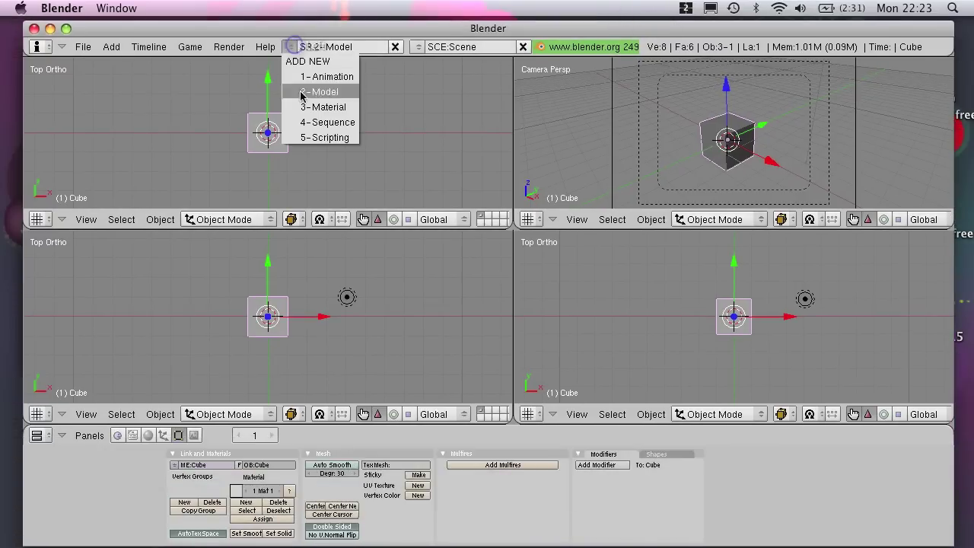
{"action": "left_click", "coordinate": [325, 137]}
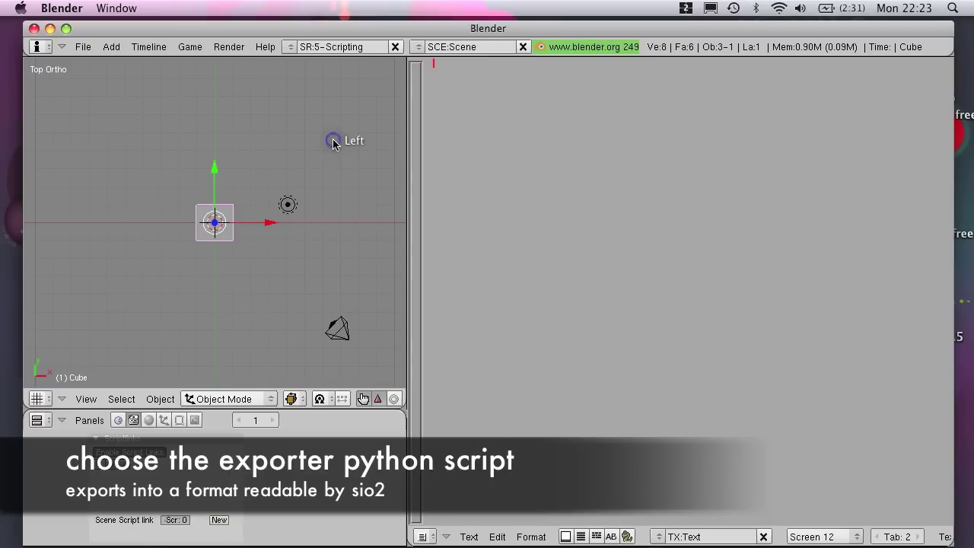
{"action": "left_click", "coordinate": [467, 536]}
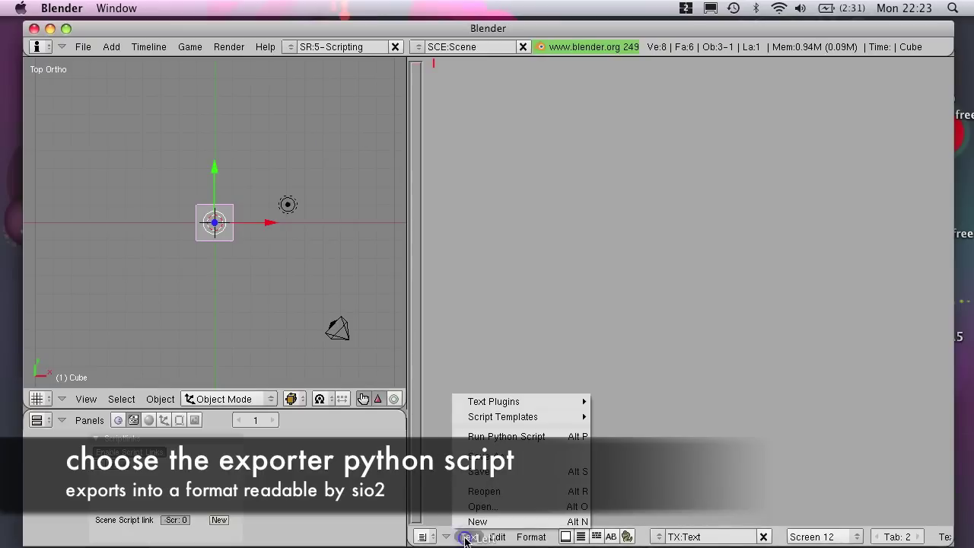
{"action": "left_click", "coordinate": [511, 510]}
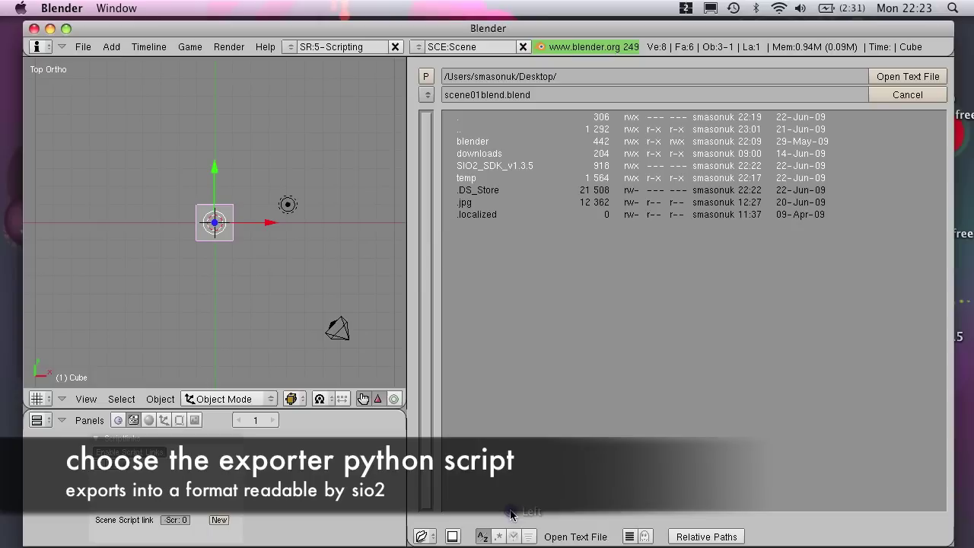
{"action": "left_click", "coordinate": [487, 165]}
{"action": "left_click", "coordinate": [472, 165]}
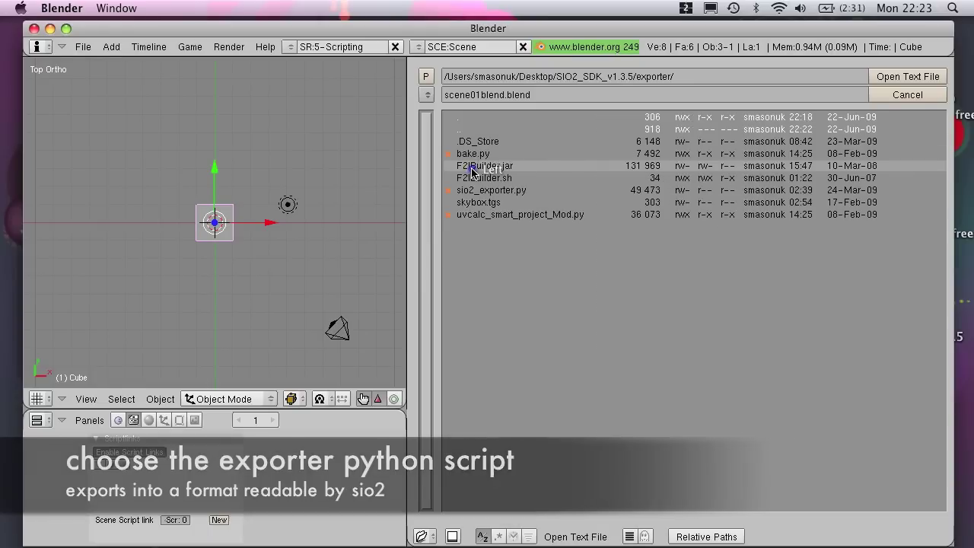
{"action": "left_click", "coordinate": [516, 191]}
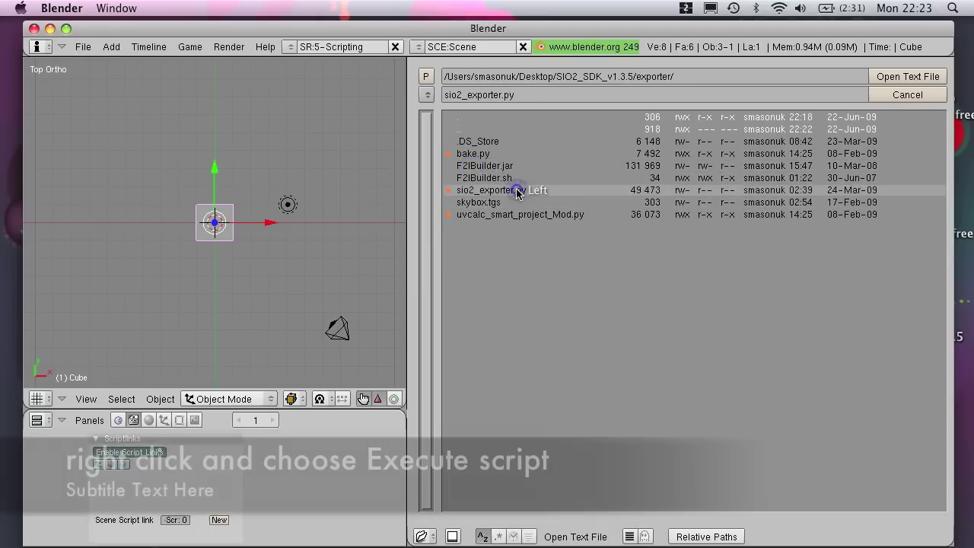
{"action": "left_click", "coordinate": [905, 76]}
Execute the loaded sio2_exporter.py script to bring up the SIO2 exporter
{"action": "left_click", "coordinate": [508, 334]}
{"action": "scroll", "coordinate": [528, 235], "scroll_direction": "down", "scroll_amount": 13}
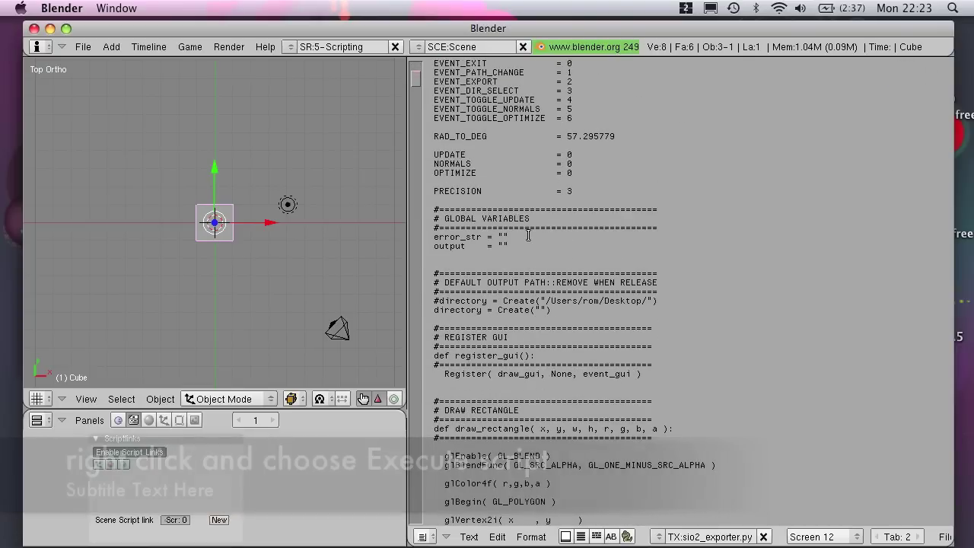
{"action": "right_click", "coordinate": [528, 235]}
{"action": "left_click", "coordinate": [527, 314]}
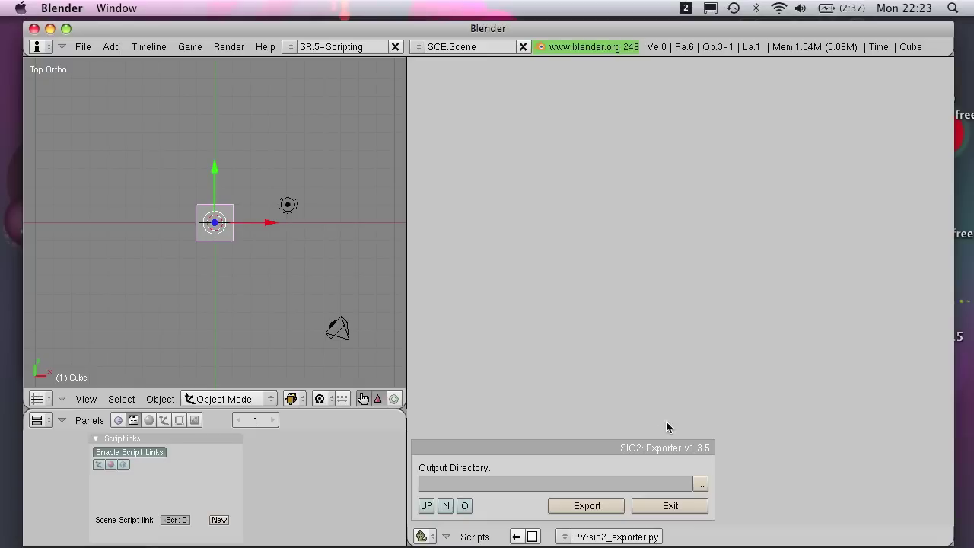
Rename the scene to Scenetest and set the exporter's output directory to the Desktop folder
{"action": "left_click", "coordinate": [699, 485]}
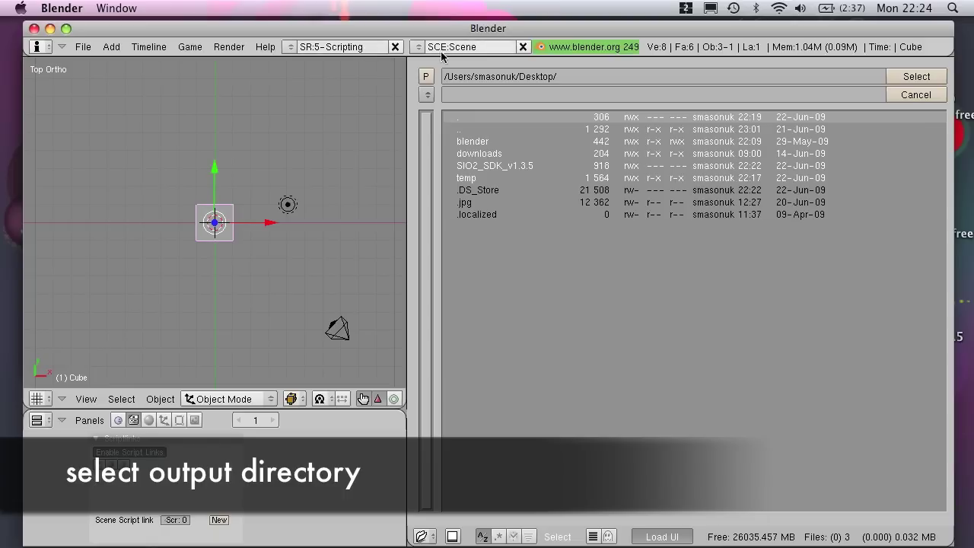
{"action": "left_click", "coordinate": [483, 49]}
{"action": "left_click", "coordinate": [485, 50]}
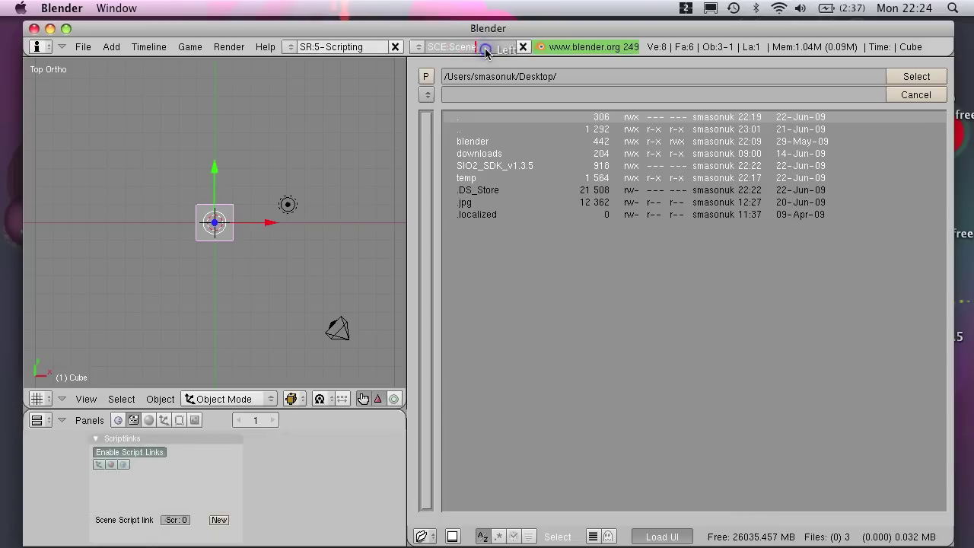
{"action": "type", "text": "test"}
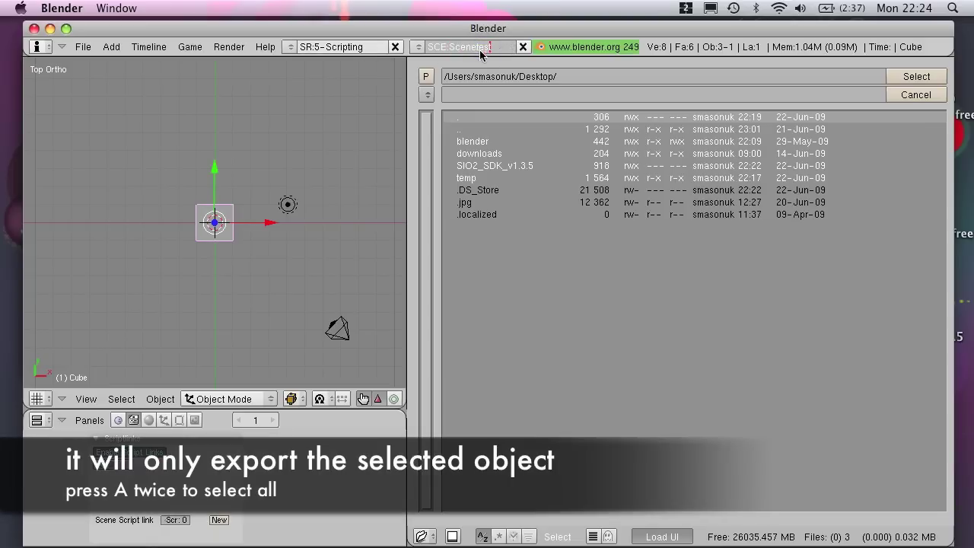
{"action": "left_click", "coordinate": [913, 84]}
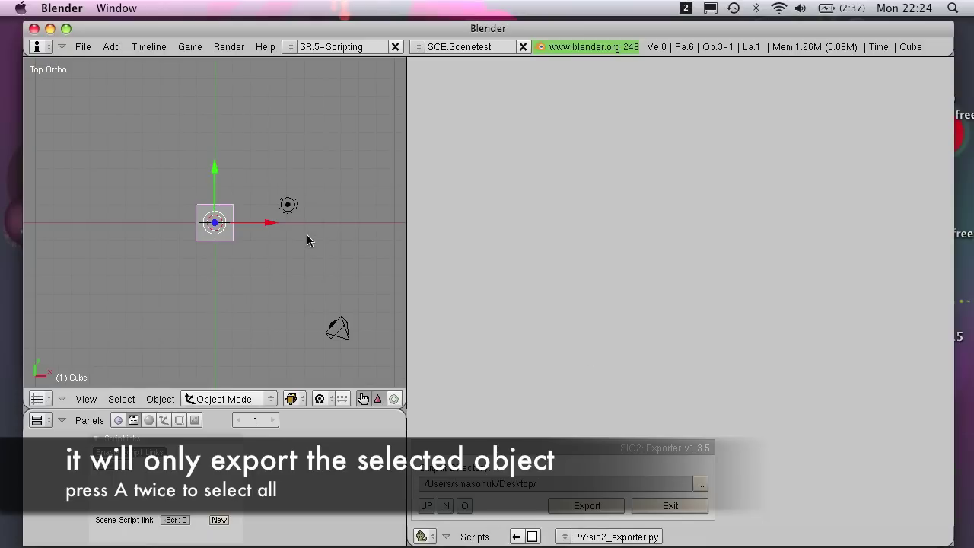
Select all objects in the scene and export them with the SIO2 exporter
{"action": "scroll", "coordinate": [307, 234], "scroll_direction": "down", "scroll_amount": 2}
{"action": "key", "text": "a"}
{"action": "key", "text": "a"}
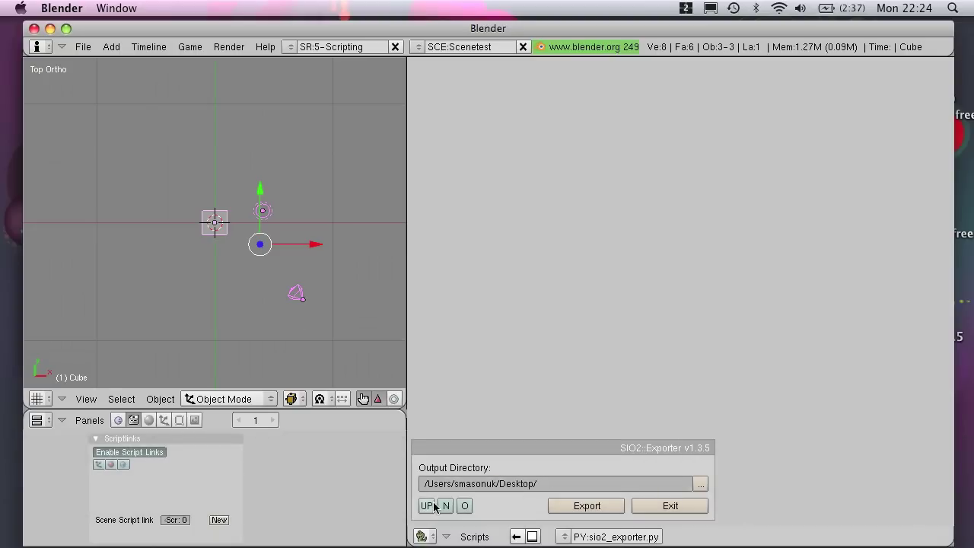
{"action": "left_click", "coordinate": [582, 505]}
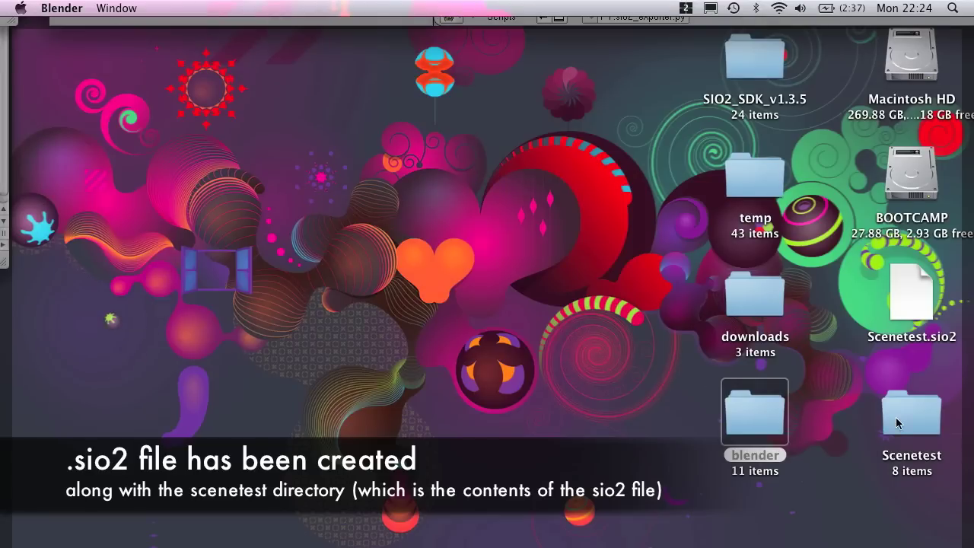
Check the exported Scenetest.sio2 file and Scenetest folder on the desktop
{"action": "left_click", "coordinate": [896, 420]}
{"action": "left_click", "coordinate": [909, 295]}
{"action": "left_click", "coordinate": [890, 422]}
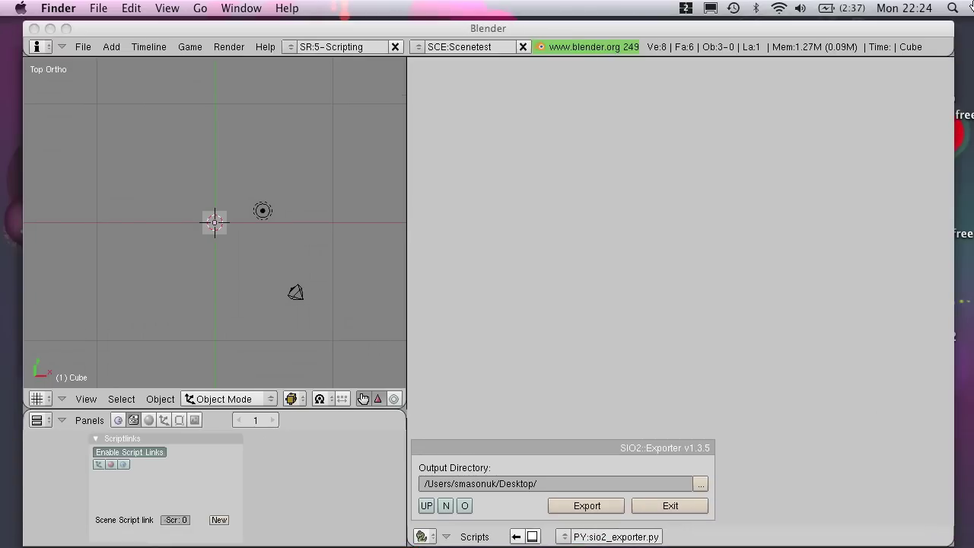
Switch to the Xcode template project and add the desktop's Scenetest.sio2 to its Resources group by reference, without copying it, for target tutorial02
{"action": "key", "text": "F9"}
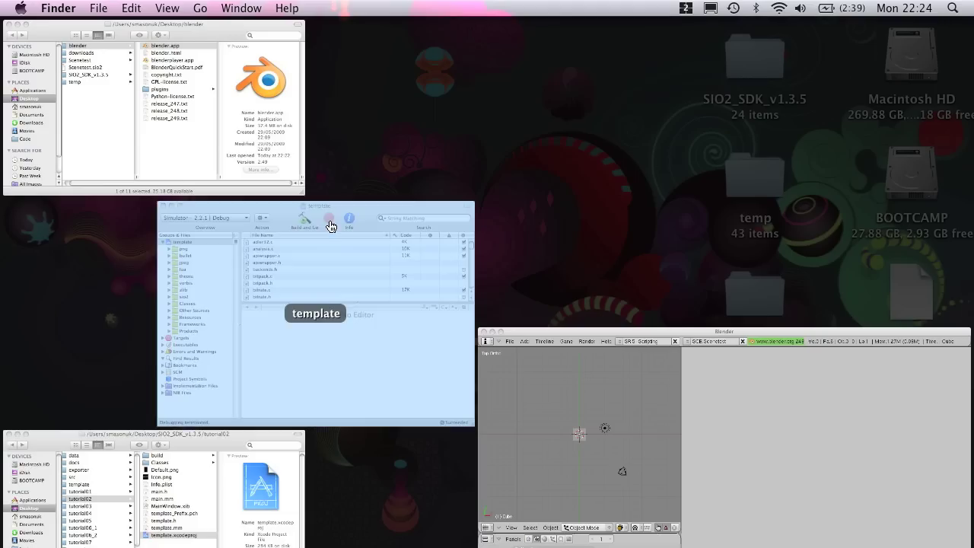
{"action": "left_click", "coordinate": [266, 345]}
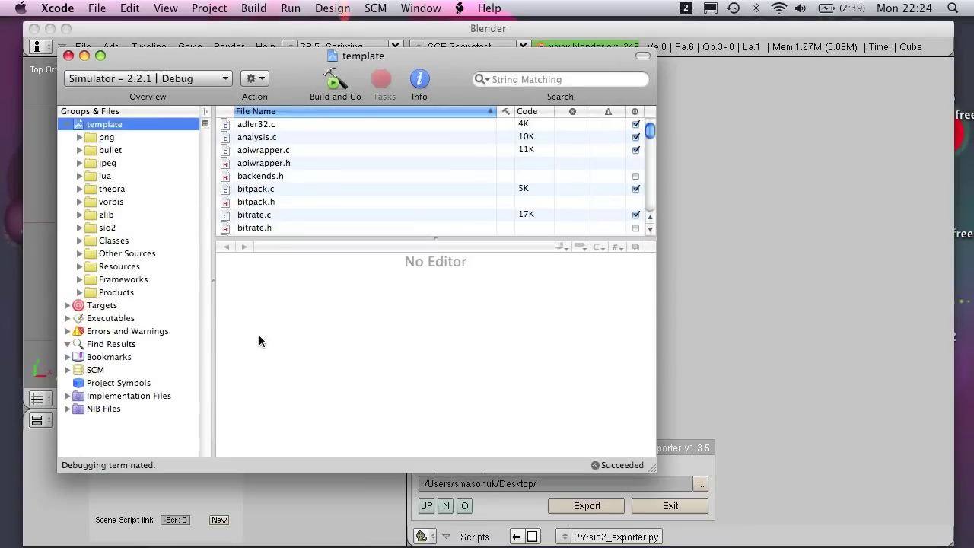
{"action": "left_click", "coordinate": [79, 266]}
{"action": "left_click_drag", "start_coordinate": [127, 279], "coordinate": [125, 271]}
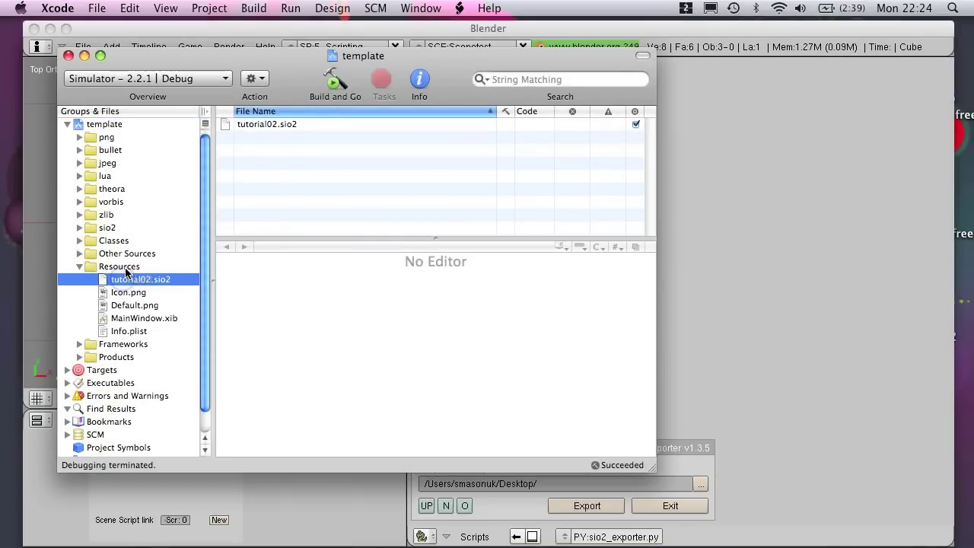
{"action": "key", "text": "F11"}
{"action": "left_click_drag", "start_coordinate": [903, 292], "coordinate": [144, 275]}
{"action": "key", "text": "F11"}
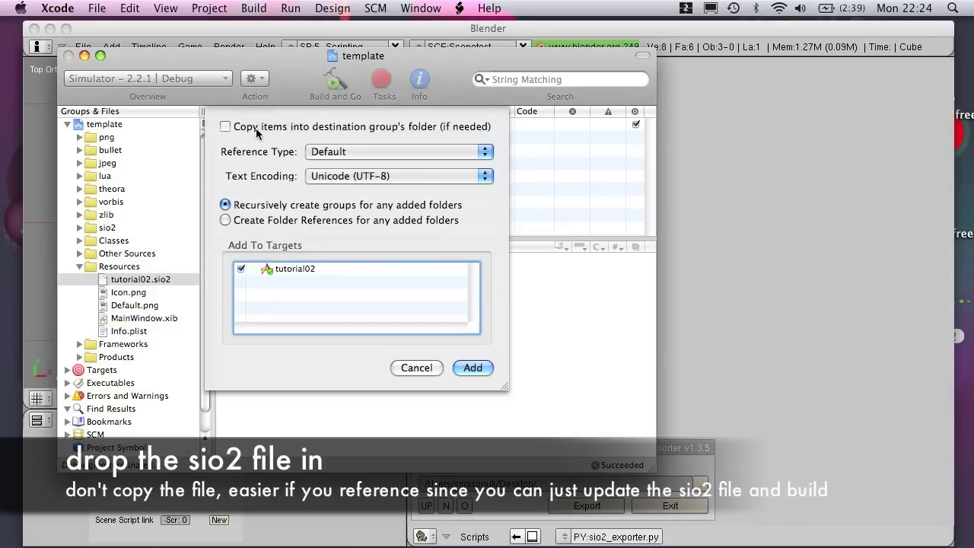
{"action": "left_click", "coordinate": [470, 368]}
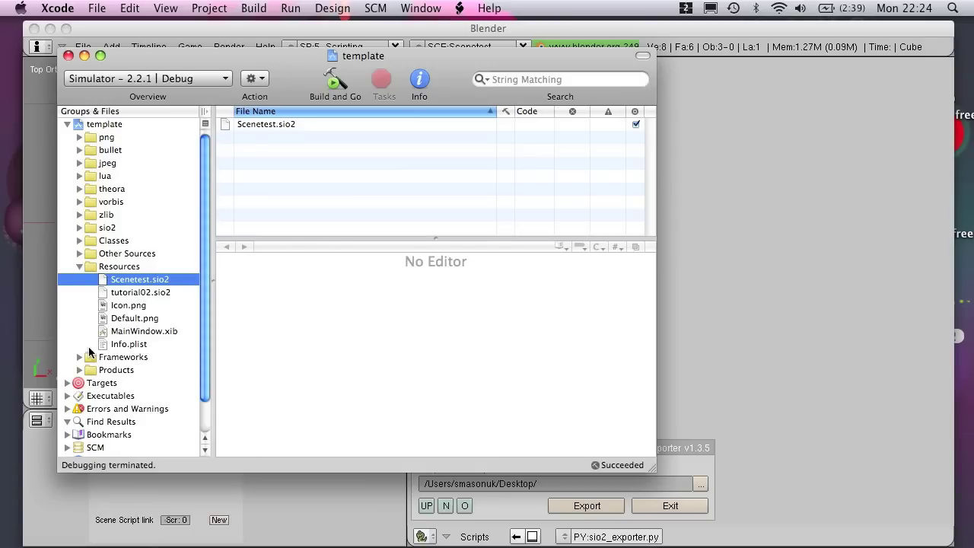
Open template.mm from Other Sources and enlarge its code editor and the project window
{"action": "left_click", "coordinate": [80, 253]}
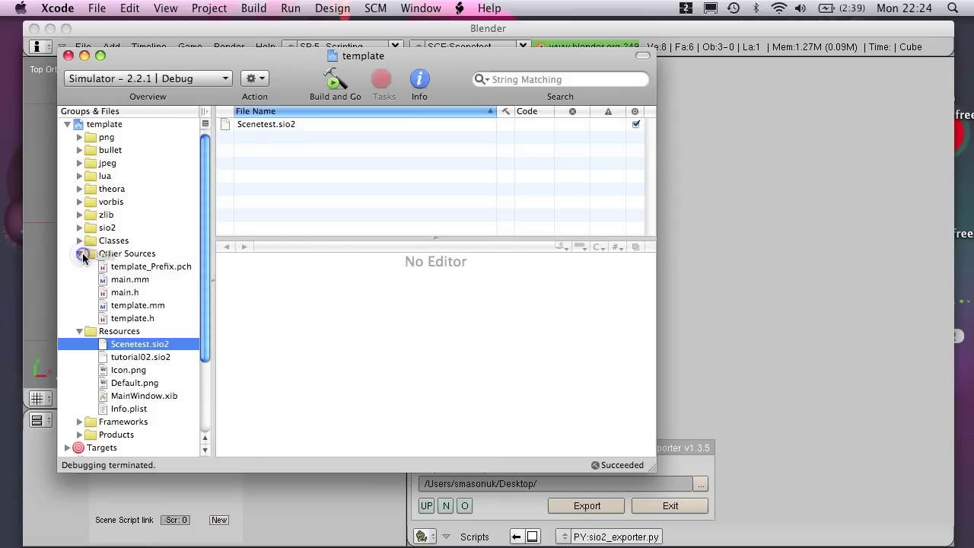
{"action": "left_click", "coordinate": [157, 305]}
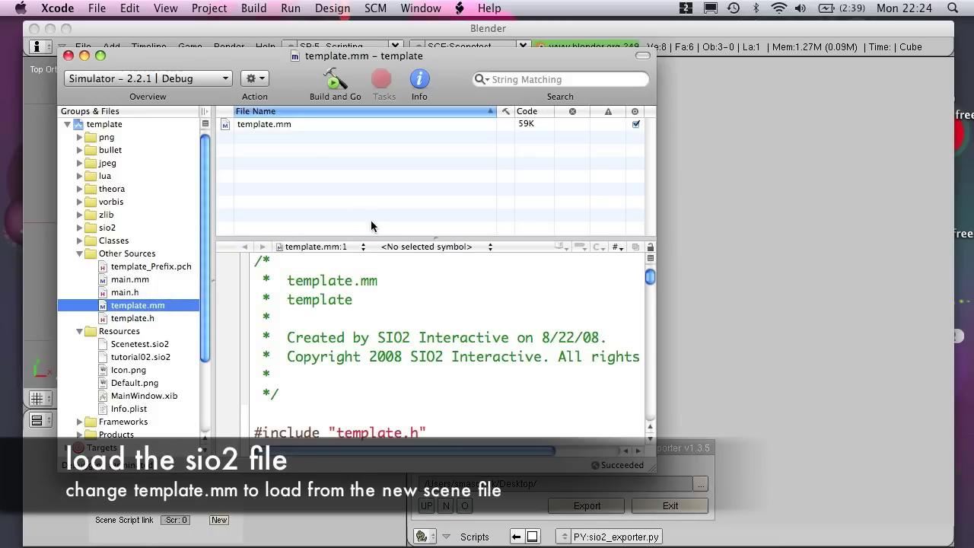
{"action": "left_click_drag", "start_coordinate": [369, 241], "coordinate": [368, 118]}
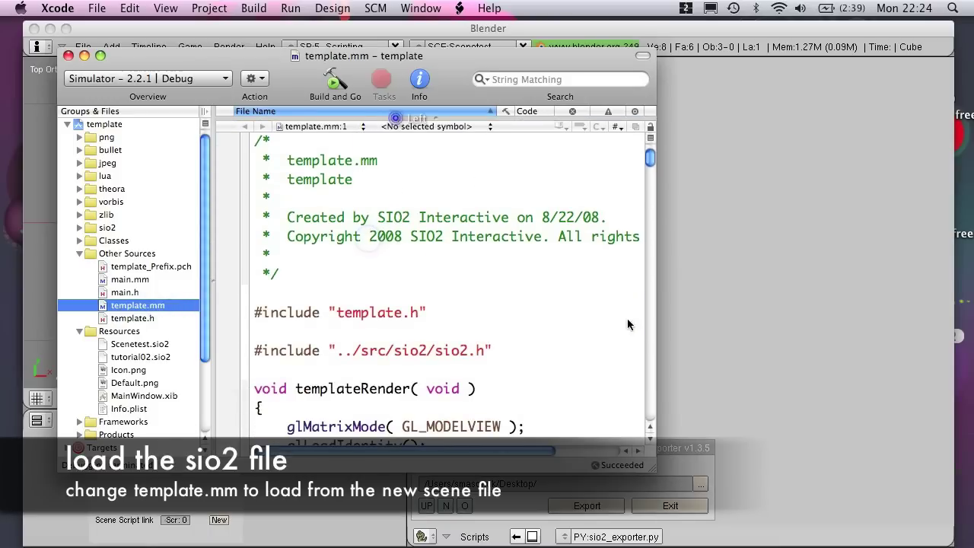
{"action": "left_click_drag", "start_coordinate": [774, 509], "coordinate": [901, 521]}
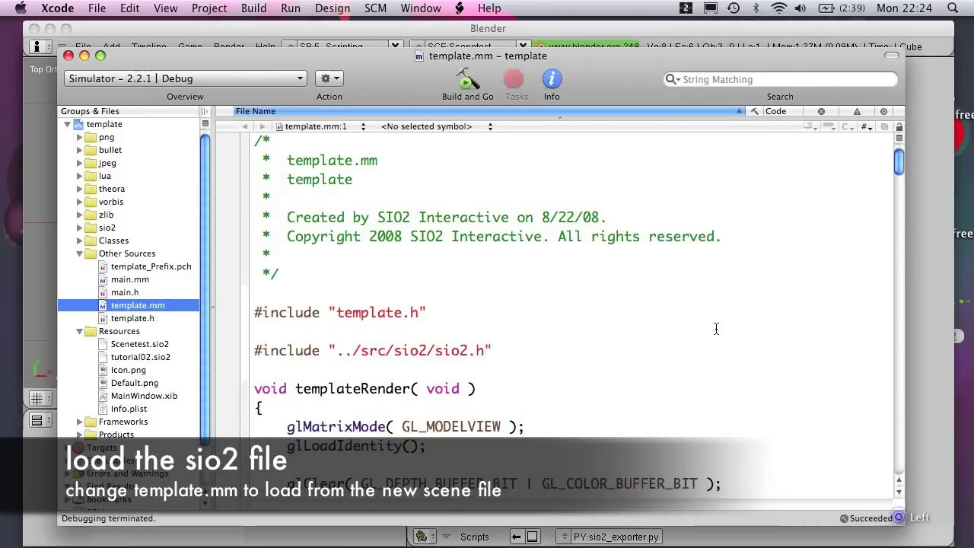
Change the archive file opened by sio2ResourceOpen in templateLoading to "Scenetest.sio2"
{"action": "scroll", "coordinate": [715, 327], "scroll_direction": "down", "scroll_amount": 10}
{"action": "scroll", "coordinate": [728, 313], "scroll_direction": "down", "scroll_amount": 4}
{"action": "scroll", "coordinate": [728, 308], "scroll_direction": "up", "scroll_amount": 6}
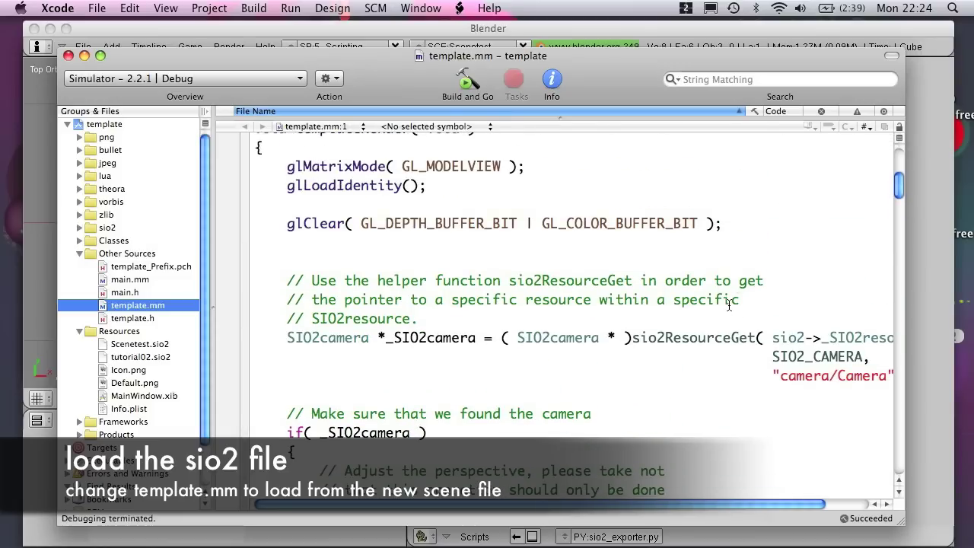
{"action": "scroll", "coordinate": [728, 304], "scroll_direction": "down", "scroll_amount": 12}
{"action": "scroll", "coordinate": [728, 304], "scroll_direction": "down", "scroll_amount": 15}
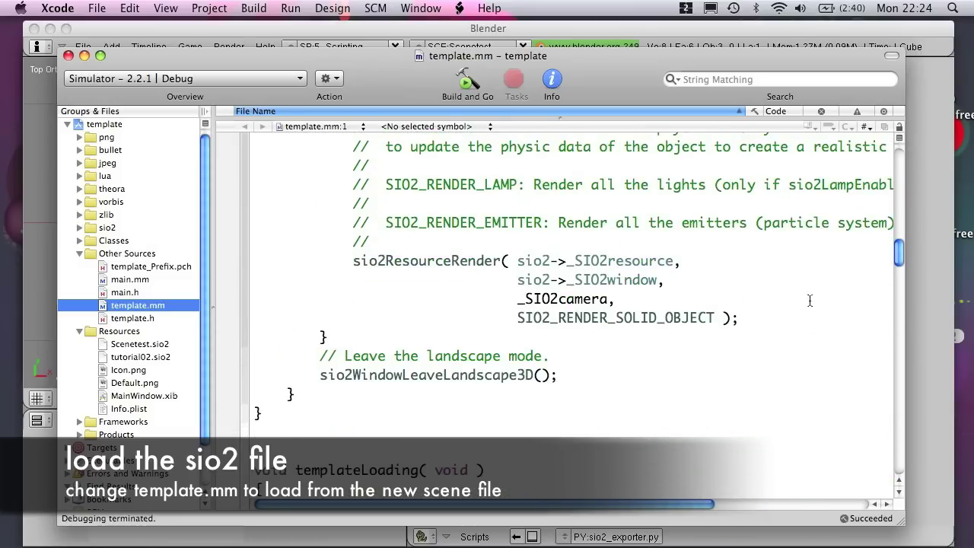
{"action": "scroll", "coordinate": [787, 257], "scroll_direction": "down", "scroll_amount": 3}
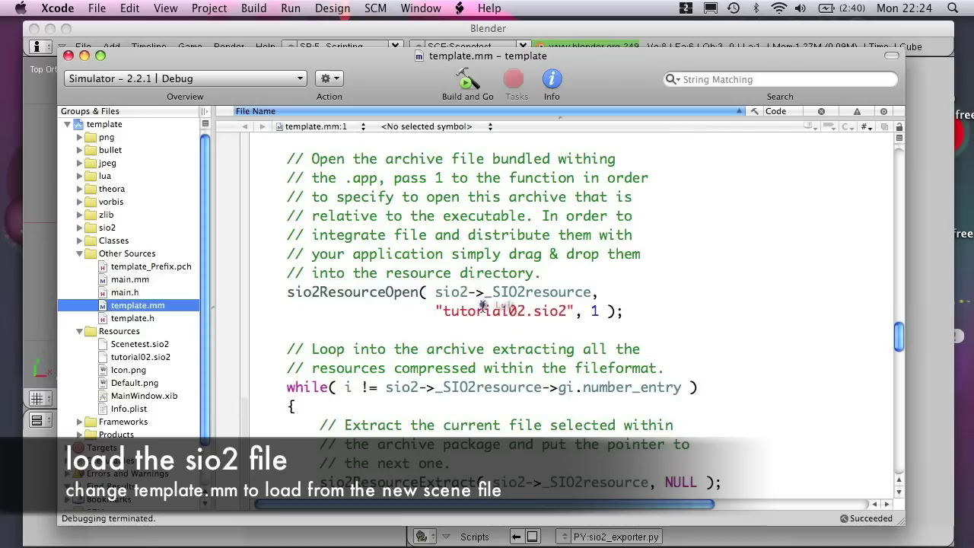
{"action": "double_click", "coordinate": [484, 310]}
{"action": "type", "text": "Scenetest"}
{"action": "left_click", "coordinate": [456, 330]}
Build and run the project in the iPhone Simulator, examine how the exported cube renders, and quit the simulator
{"action": "left_click", "coordinate": [460, 87]}
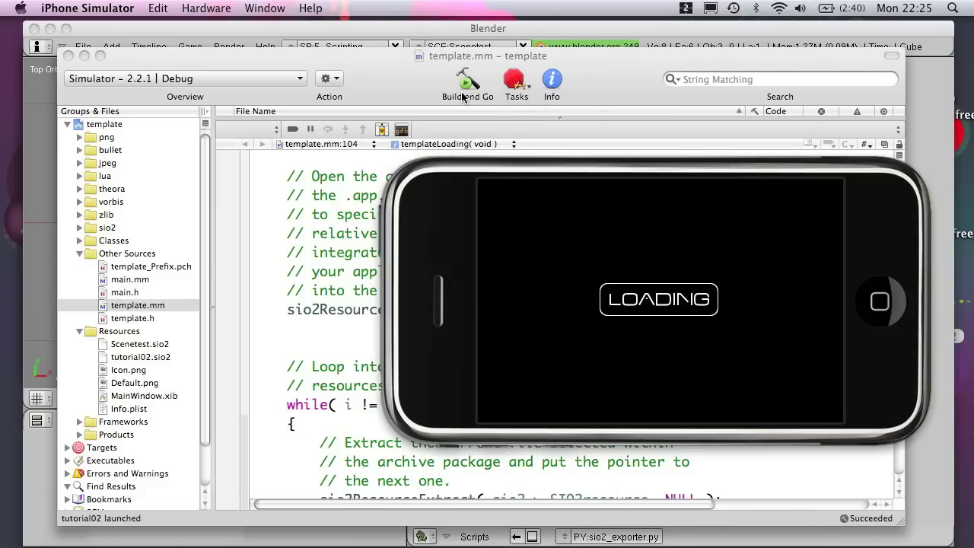
{"action": "mouse_move", "coordinate": [626, 305]}
{"action": "left_mouse_down"}
{"action": "mouse_move", "coordinate": [722, 305]}
{"action": "mouse_move", "coordinate": [648, 315]}
{"action": "left_mouse_up"}
{"action": "left_click", "coordinate": [740, 297]}
{"action": "left_click", "coordinate": [508, 327]}
{"action": "left_click", "coordinate": [707, 304]}
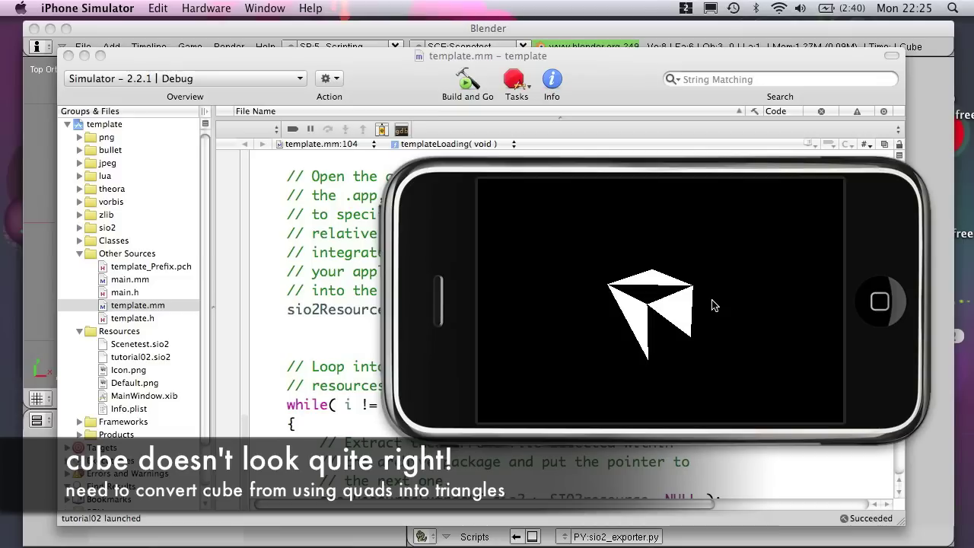
{"action": "key", "text": "super+q"}
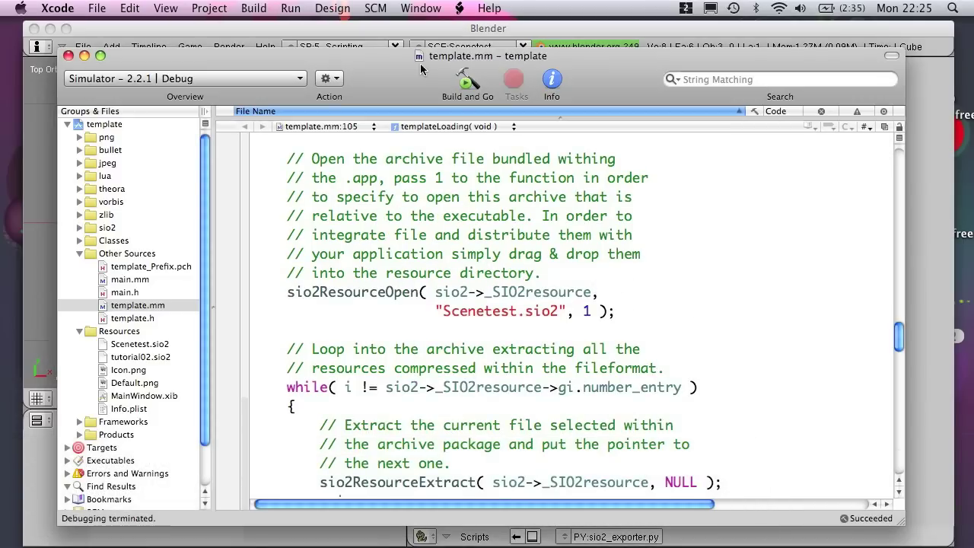
Switch to Blender and change the screen layout to 2-Model
{"action": "left_click", "coordinate": [402, 30]}
{"action": "scroll", "coordinate": [227, 252], "scroll_direction": "up", "scroll_amount": 5}
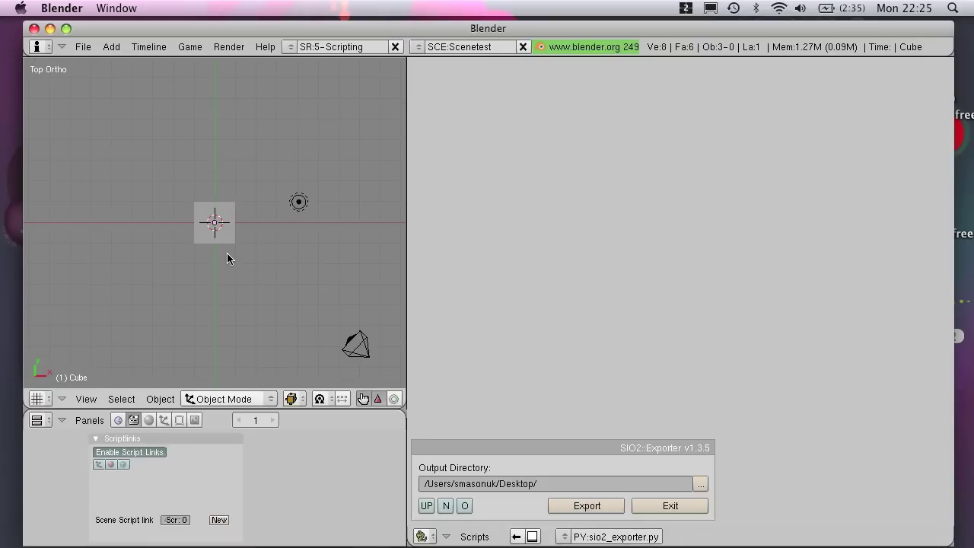
{"action": "left_click", "coordinate": [289, 47]}
{"action": "left_click", "coordinate": [306, 92]}
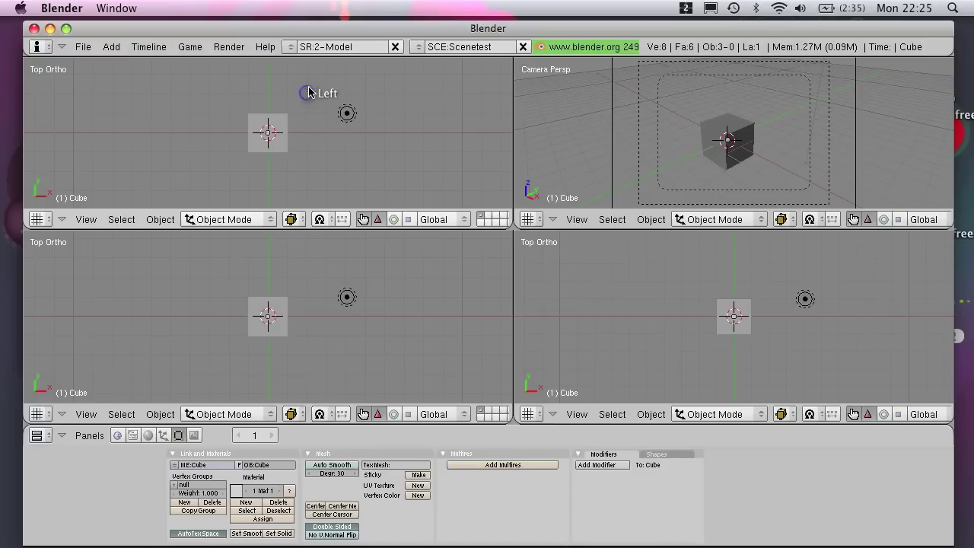
{"action": "scroll", "coordinate": [705, 148], "scroll_direction": "up", "scroll_amount": 3}
{"action": "scroll", "coordinate": [704, 149], "scroll_direction": "down", "scroll_amount": 2}
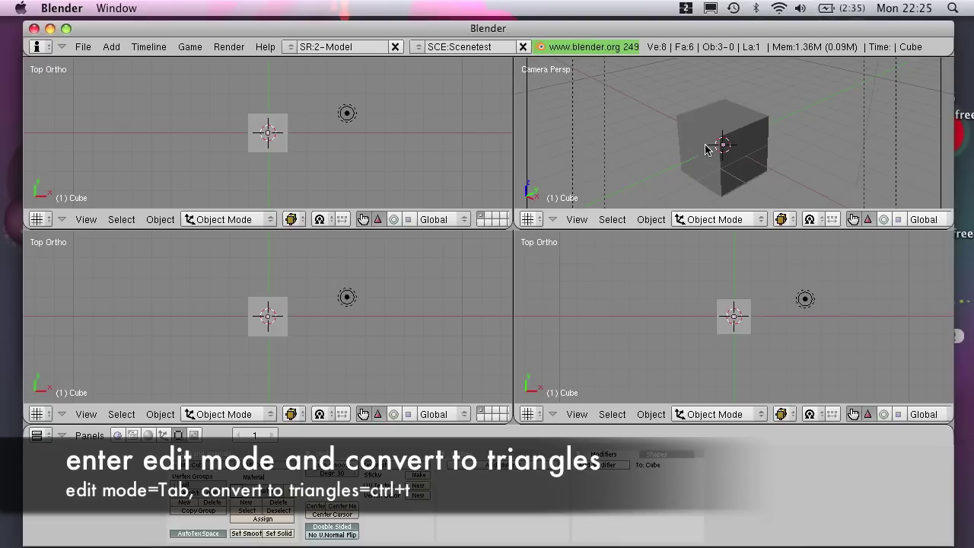
Select all objects and convert the cube's quads to triangles in Edit Mode, ending in Object Mode
{"action": "key", "text": "a"}
{"action": "key", "text": "ctrl+t"}
{"action": "key", "text": "Escape"}
{"action": "key", "text": "Tab"}
{"action": "key", "text": "ctrl+t"}
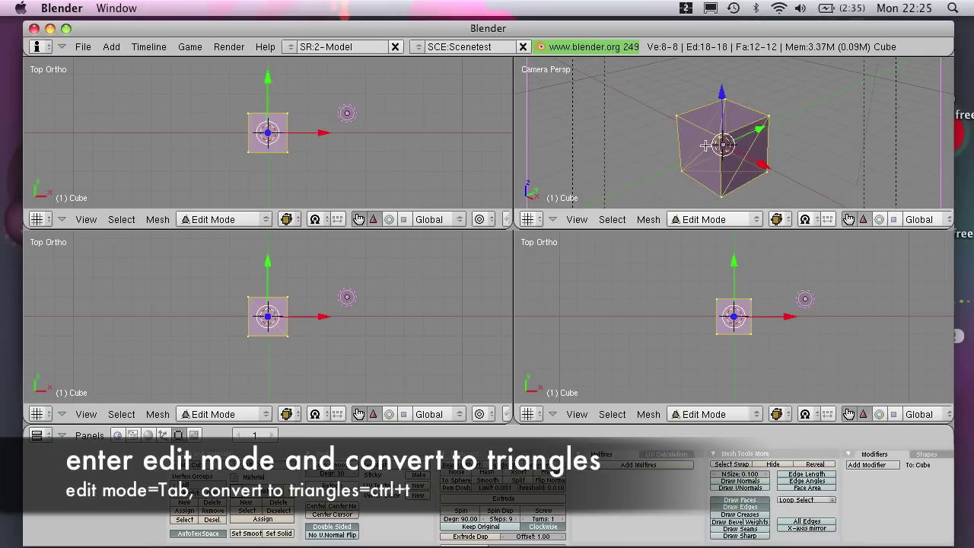
{"action": "key", "text": "Tab"}
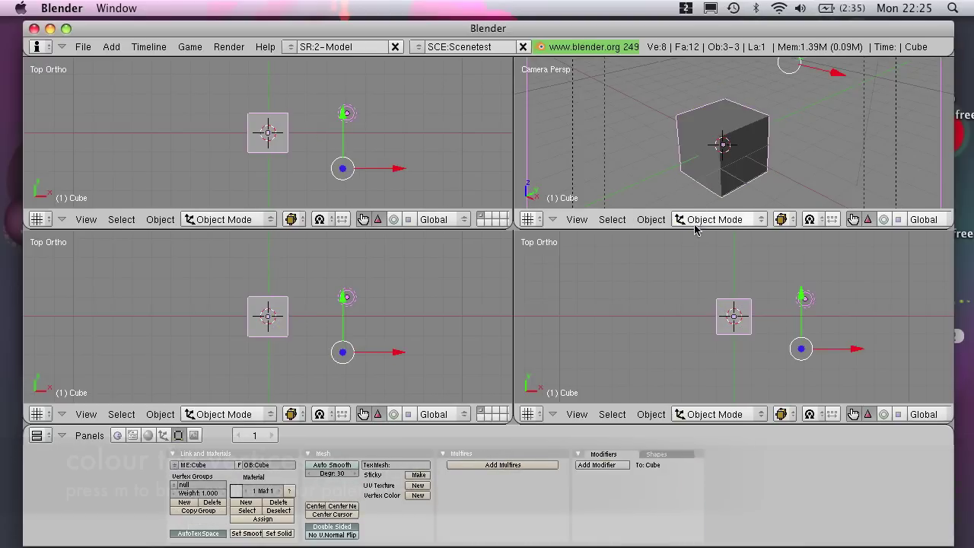
Put the cube into Vertex Paint mode and show the Paint Properties in the camera view
{"action": "left_click", "coordinate": [695, 222]}
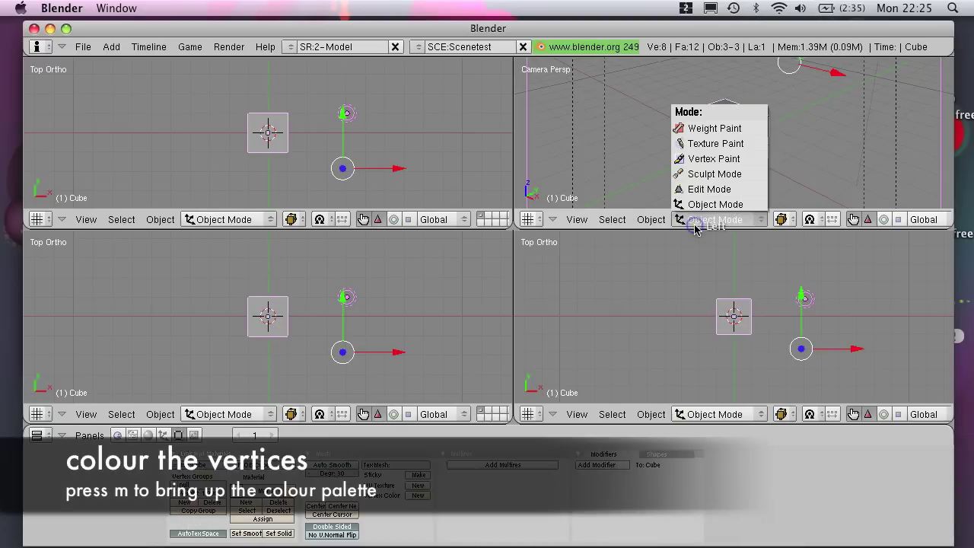
{"action": "left_click", "coordinate": [720, 155]}
{"action": "key", "text": "m"}
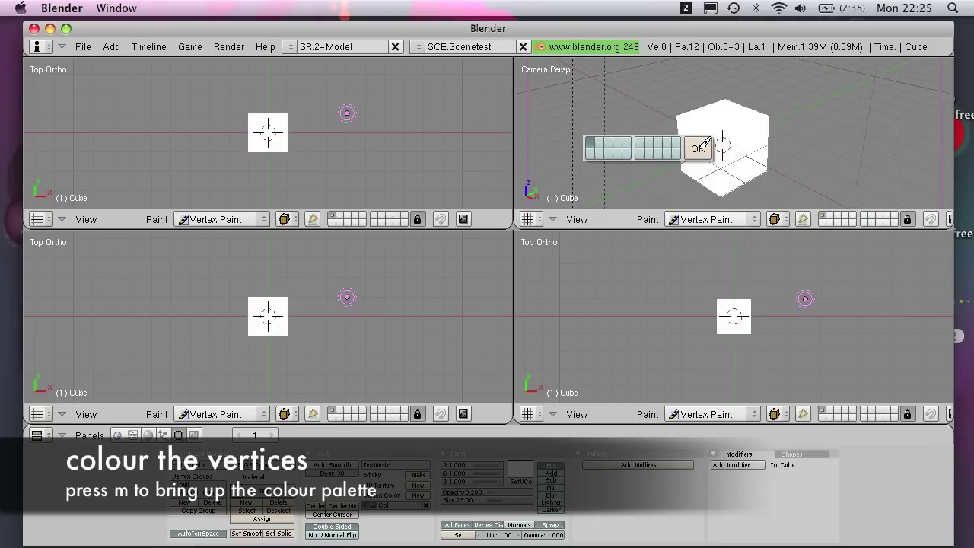
{"action": "left_click", "coordinate": [701, 147]}
{"action": "key", "text": "n"}
Paint the cube's visible corners with different vertex colours, including the blue-purple 493D79
{"action": "left_click", "coordinate": [590, 103]}
{"action": "left_click_drag", "start_coordinate": [761, 118], "coordinate": [766, 123]}
{"action": "left_click", "coordinate": [598, 164]}
{"action": "left_click_drag", "start_coordinate": [721, 199], "coordinate": [716, 195]}
{"action": "mouse_move", "coordinate": [644, 62]}
{"action": "left_mouse_down"}
{"action": "mouse_move", "coordinate": [619, 119]}
{"action": "mouse_move", "coordinate": [573, 146]}
{"action": "mouse_move", "coordinate": [591, 136]}
{"action": "left_mouse_up"}
{"action": "left_click_drag", "start_coordinate": [680, 122], "coordinate": [683, 113]}
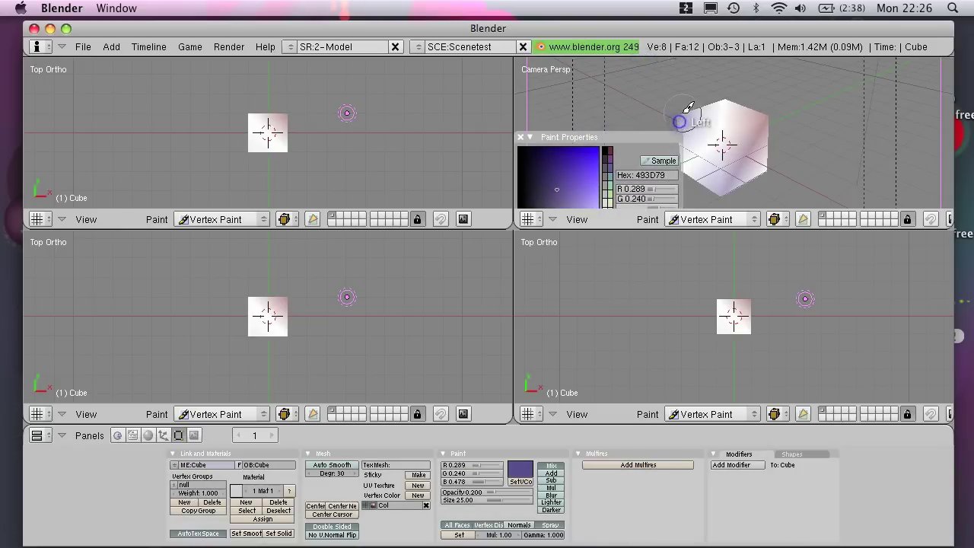
Paint the cube's other vertices with the reddish-brown 794B3D, and set the paint colour to purple 793D73
{"action": "middle_click_drag", "start_coordinate": [715, 138], "coordinate": [768, 144]}
{"action": "middle_click_drag", "start_coordinate": [824, 156], "coordinate": [825, 157]}
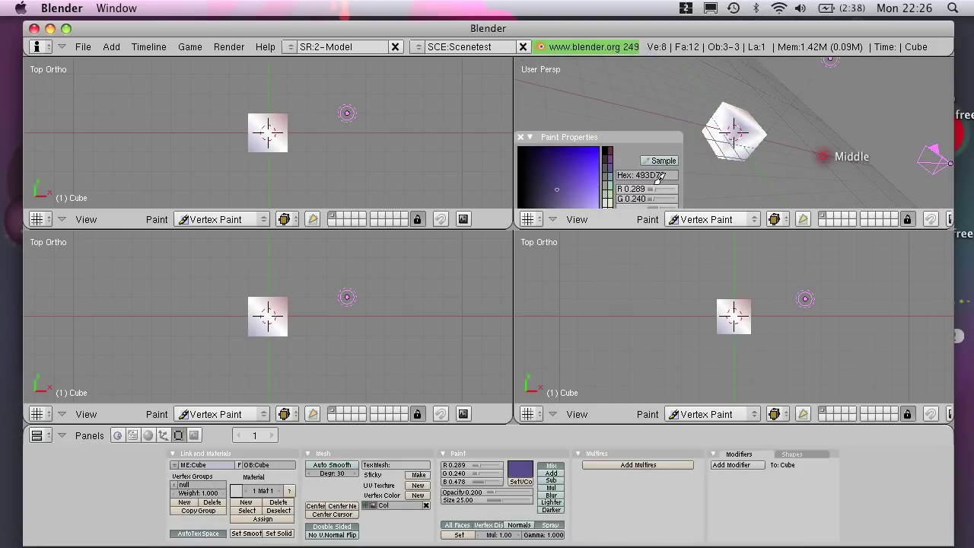
{"action": "left_click_drag", "start_coordinate": [597, 137], "coordinate": [597, 95]}
{"action": "left_click", "coordinate": [537, 198]}
{"action": "left_click_drag", "start_coordinate": [537, 197], "coordinate": [522, 198]}
{"action": "mouse_move", "coordinate": [764, 92]}
{"action": "middle_mouse_down"}
{"action": "mouse_move", "coordinate": [764, 140]}
{"action": "mouse_move", "coordinate": [793, 141]}
{"action": "mouse_move", "coordinate": [749, 144]}
{"action": "middle_mouse_up"}
{"action": "left_click", "coordinate": [715, 129]}
{"action": "scroll", "coordinate": [745, 120], "scroll_direction": "up", "scroll_amount": 2}
{"action": "scroll", "coordinate": [746, 116], "scroll_direction": "up", "scroll_amount": 1}
{"action": "scroll", "coordinate": [736, 132], "scroll_direction": "down", "scroll_amount": 1}
{"action": "left_click", "coordinate": [690, 133]}
{"action": "left_click", "coordinate": [755, 89]}
{"action": "left_click", "coordinate": [744, 114]}
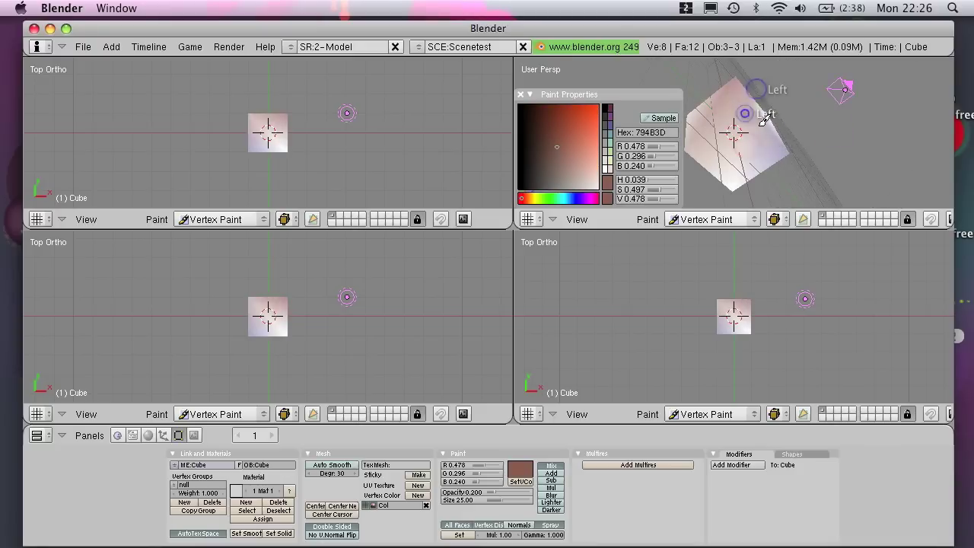
{"action": "left_click", "coordinate": [586, 197]}
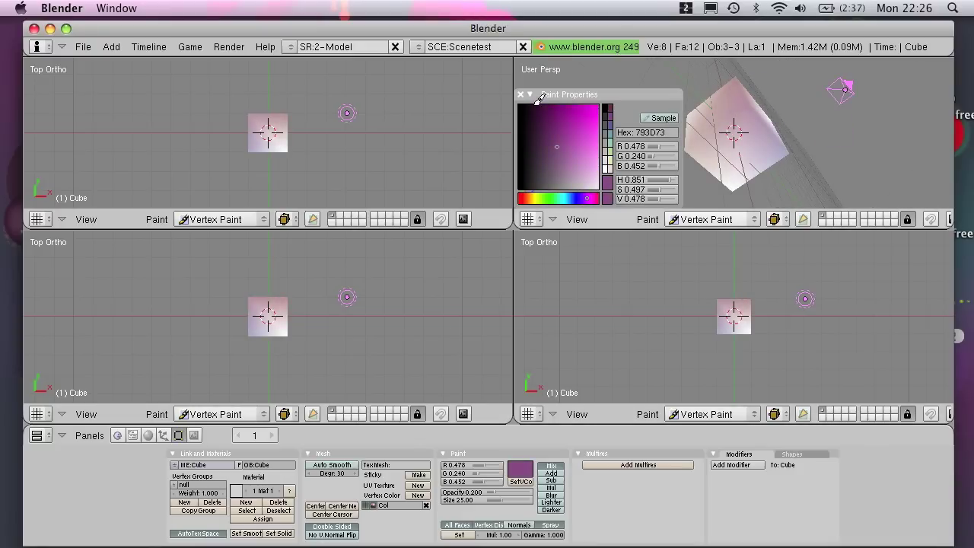
Hide the Paint Properties and return the cube to Object Mode
{"action": "key", "text": "n"}
{"action": "left_click", "coordinate": [696, 219]}
{"action": "left_click", "coordinate": [690, 206]}
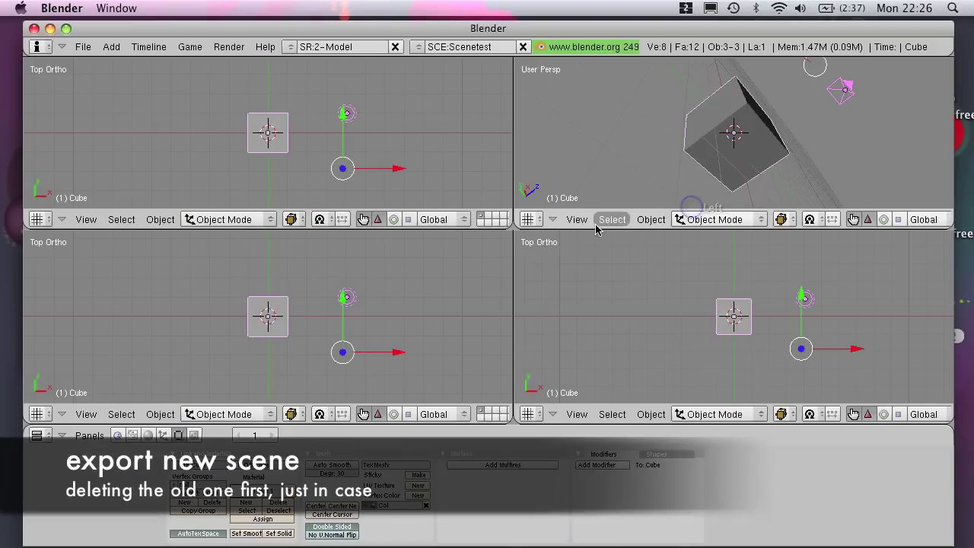
Switch to the 5-Scripting layout and delete the old Scenetest.sio2 file and Scenetest folder from the desktop
{"action": "left_click", "coordinate": [290, 46]}
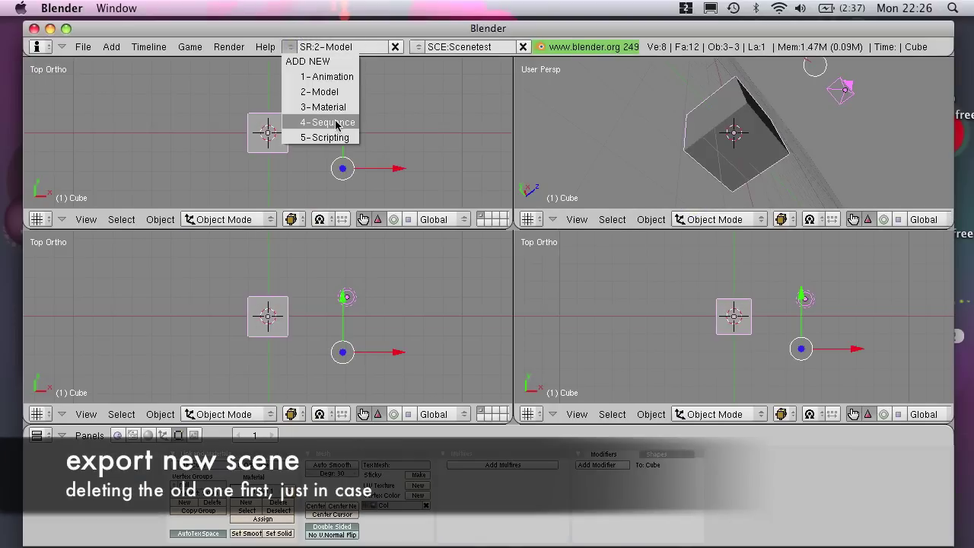
{"action": "left_click", "coordinate": [324, 136]}
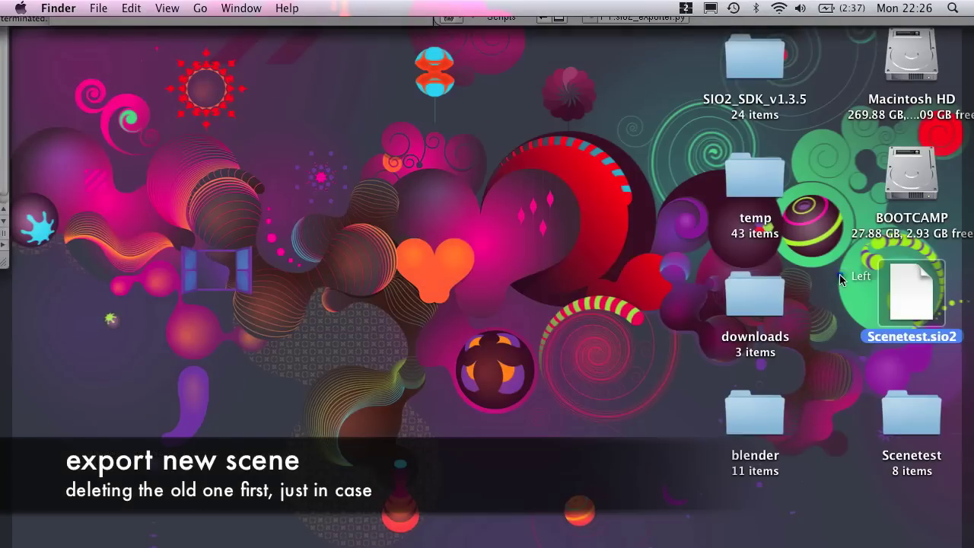
{"action": "left_click", "coordinate": [911, 419], "text": "super"}
{"action": "key", "text": "super+BackSpace"}
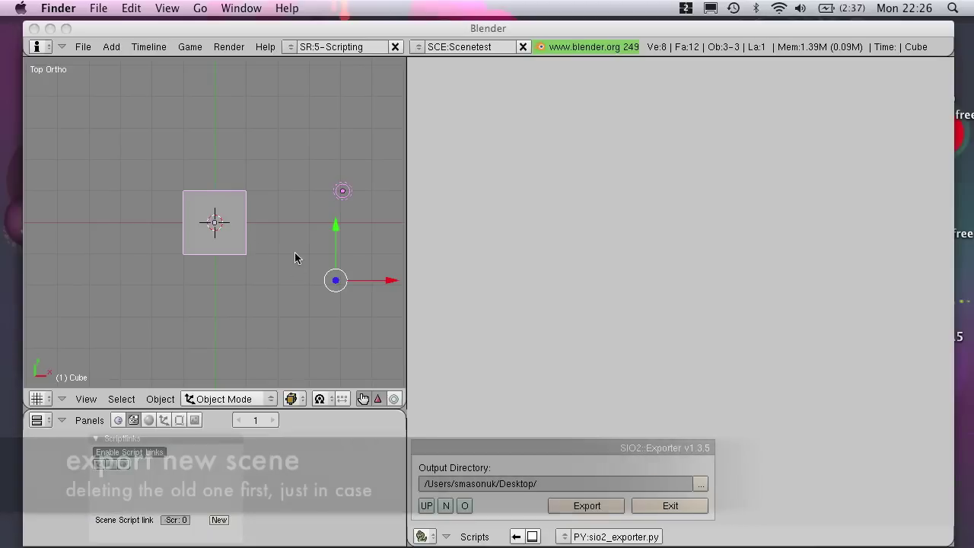
Export all the scene's objects, with the triangulated and painted cube, to the Desktop with the SIO2 exporter
{"action": "left_click", "coordinate": [259, 219]}
{"action": "scroll", "coordinate": [259, 220], "scroll_direction": "down", "scroll_amount": 4}
{"action": "scroll", "coordinate": [290, 306], "scroll_direction": "down", "scroll_amount": 1}
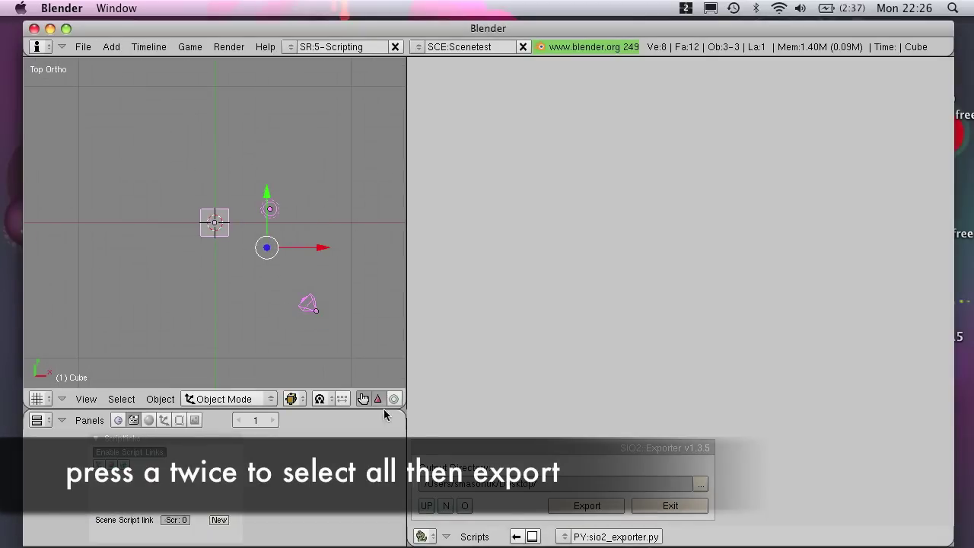
{"action": "left_click", "coordinate": [560, 506]}
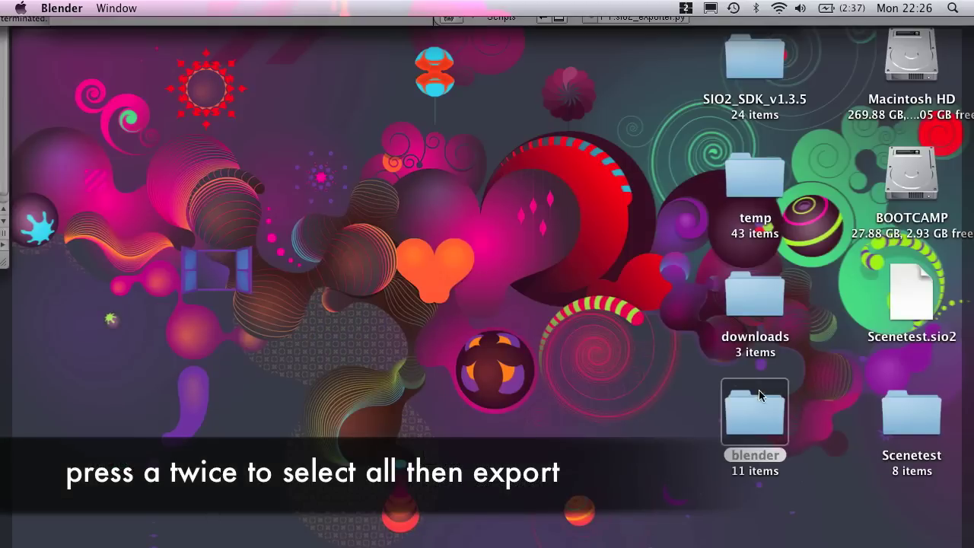
Switch to Xcode, run the project again to check the coloured cube in the iPhone Simulator, and quit the simulator
{"action": "mouse_move", "coordinate": [1, 1]}
{"action": "left_click", "coordinate": [436, 445]}
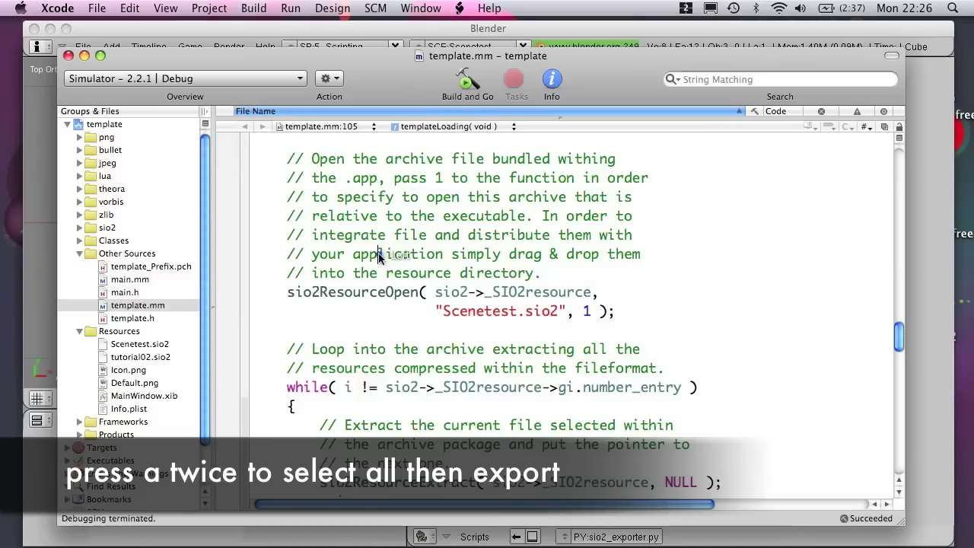
{"action": "left_click", "coordinate": [467, 82]}
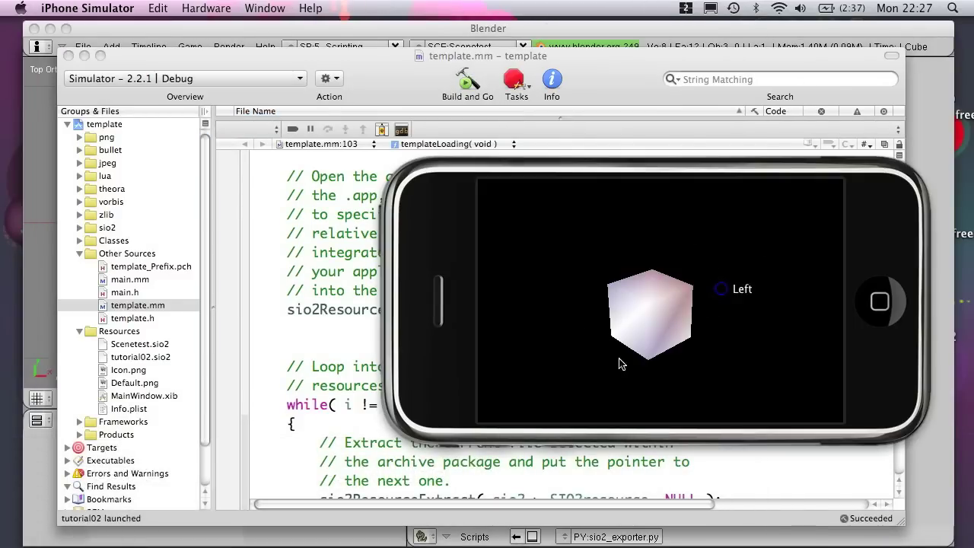
{"action": "key", "text": "super+q"}
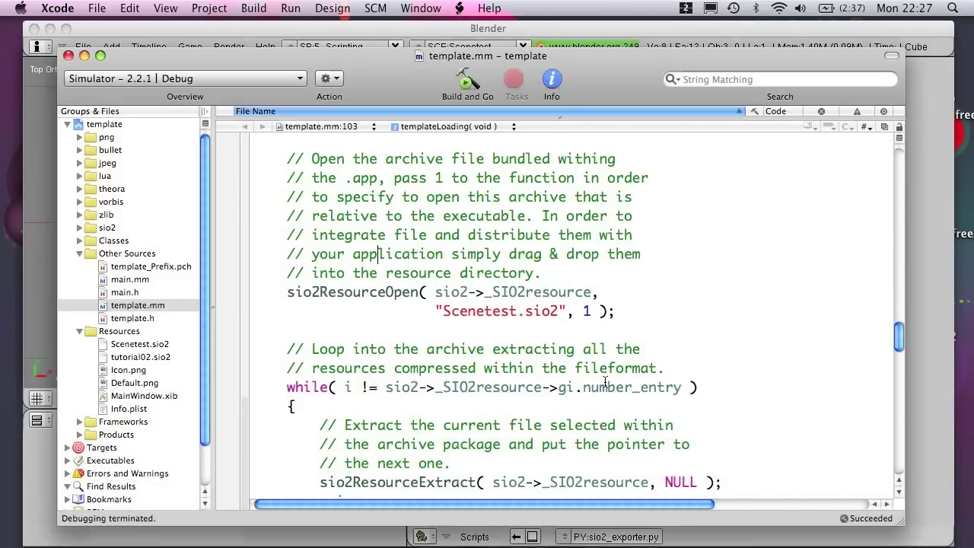
Switch to Blender's 2-Model layout and delete the vertex-painted cube
{"action": "left_click", "coordinate": [494, 26]}
{"action": "left_click", "coordinate": [291, 47]}
{"action": "left_click", "coordinate": [312, 93]}
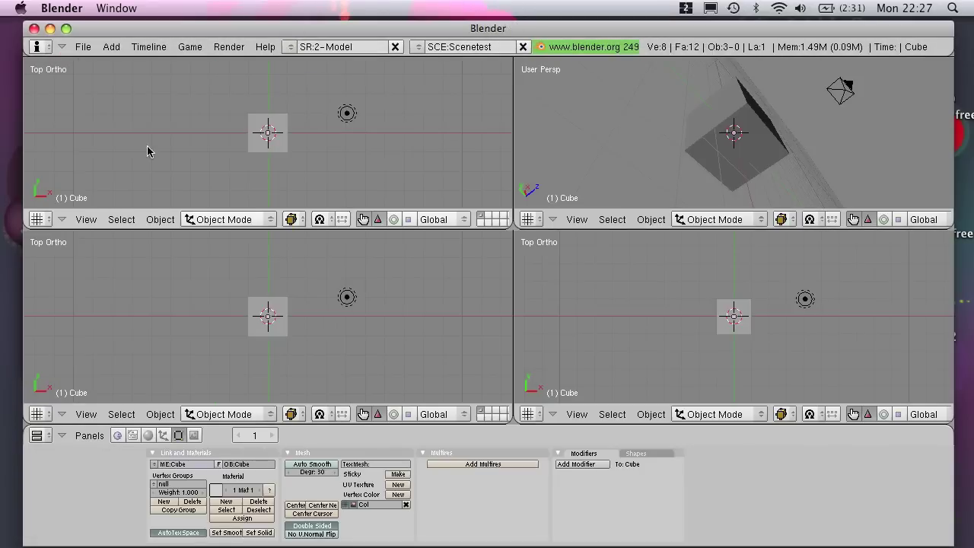
{"action": "right_click", "coordinate": [277, 129]}
{"action": "key", "text": "x"}
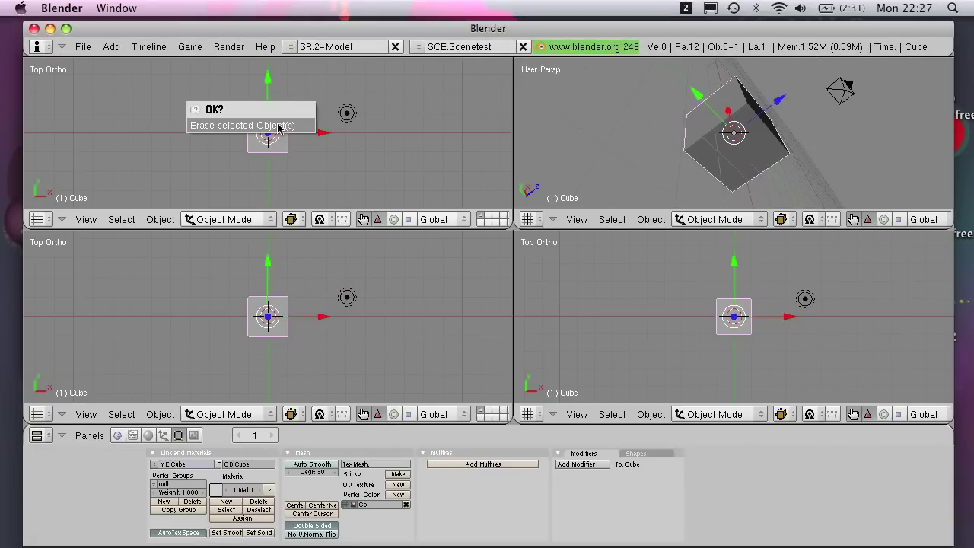
{"action": "left_click", "coordinate": [268, 128]}
Add a new cube mesh at the centre of the scene
{"action": "key", "text": "space"}
{"action": "mouse_move", "coordinate": [300, 135]}
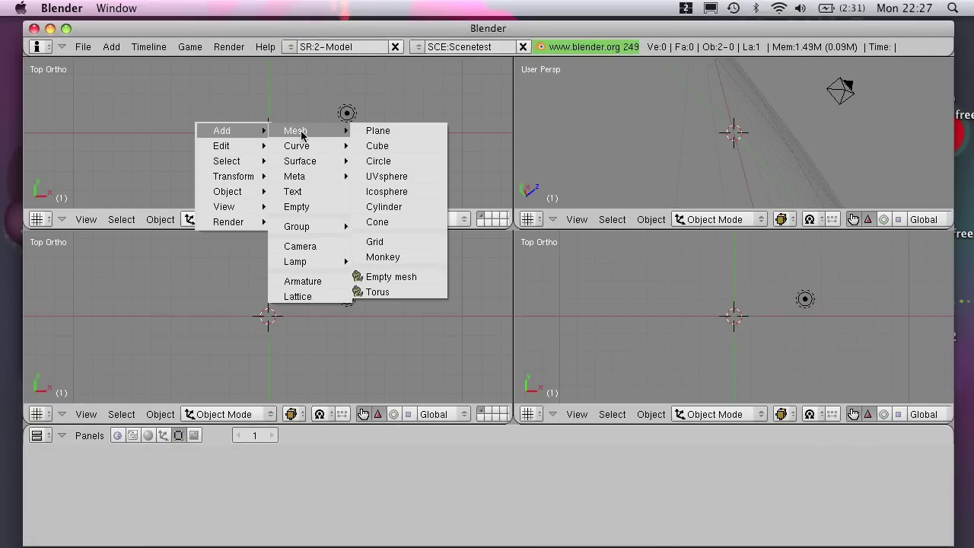
{"action": "left_click", "coordinate": [384, 146]}
{"action": "middle_click_drag", "start_coordinate": [924, 148], "coordinate": [646, 124]}
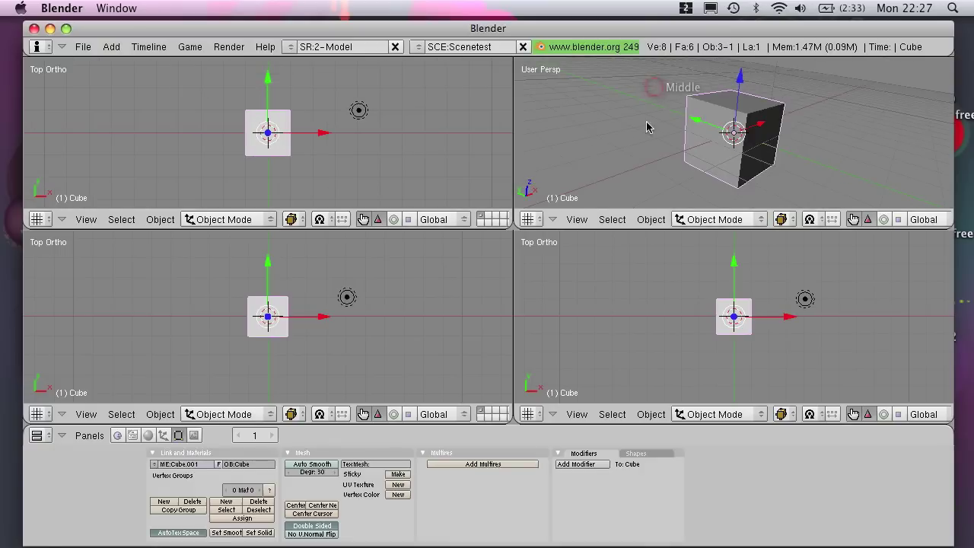
Add a new material to the cube in the shading material settings
{"action": "left_click", "coordinate": [147, 435]}
{"action": "left_click", "coordinate": [255, 435]}
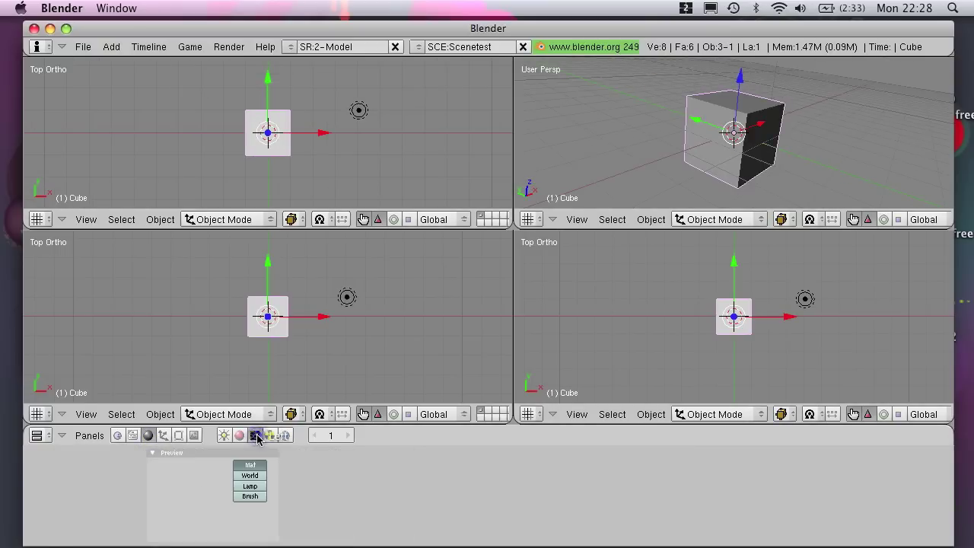
{"action": "left_click", "coordinate": [238, 435]}
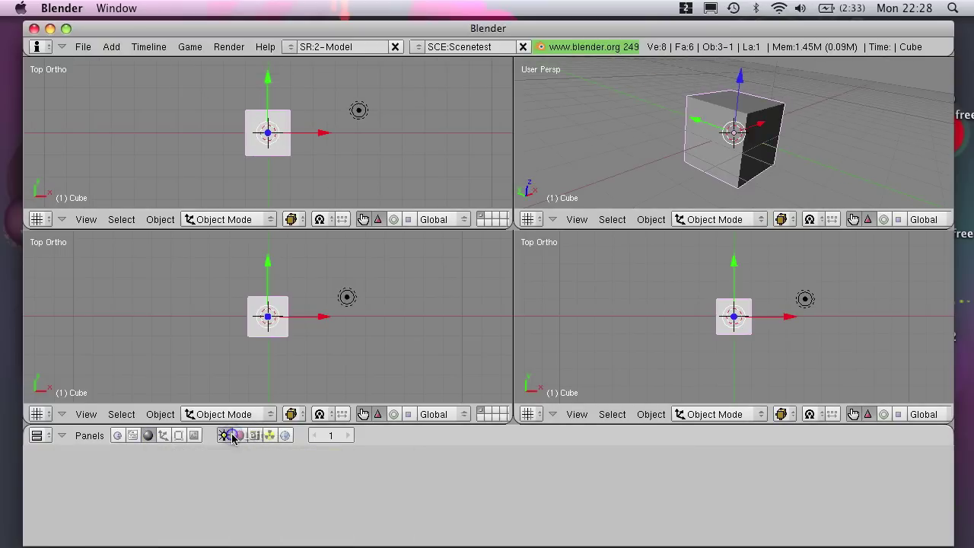
{"action": "left_click", "coordinate": [318, 471]}
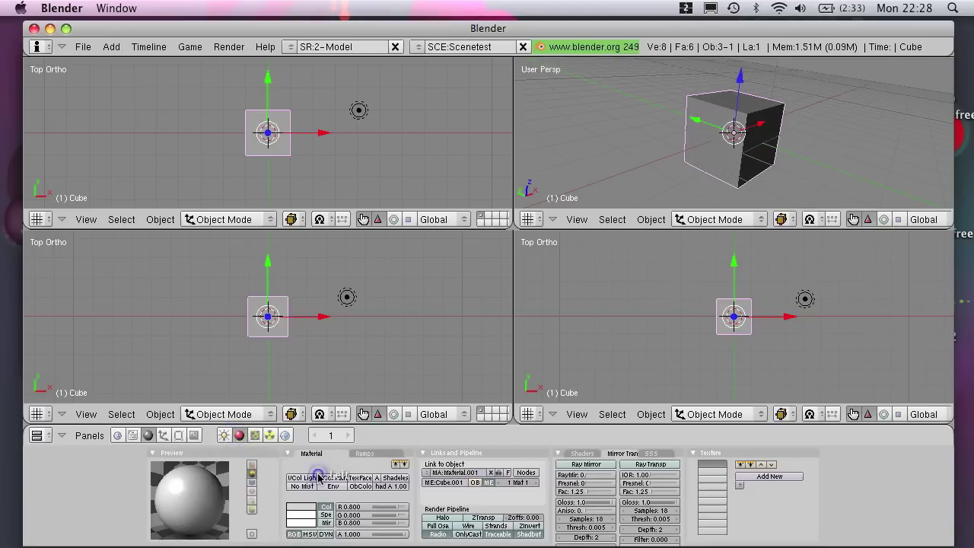
Add a new texture to the cube's material and set its texture type to Image
{"action": "left_click", "coordinate": [255, 435]}
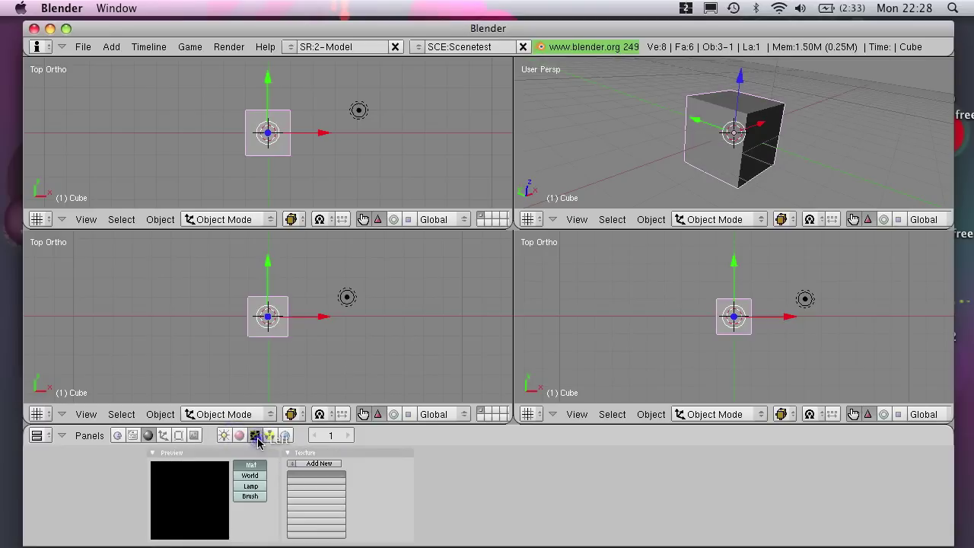
{"action": "left_click", "coordinate": [323, 463]}
{"action": "left_click", "coordinate": [382, 482]}
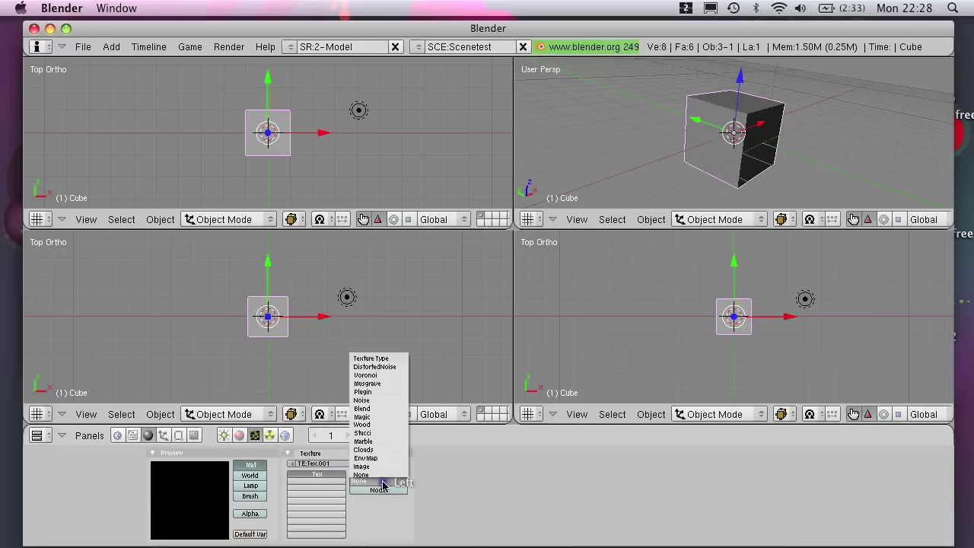
{"action": "left_click", "coordinate": [379, 466]}
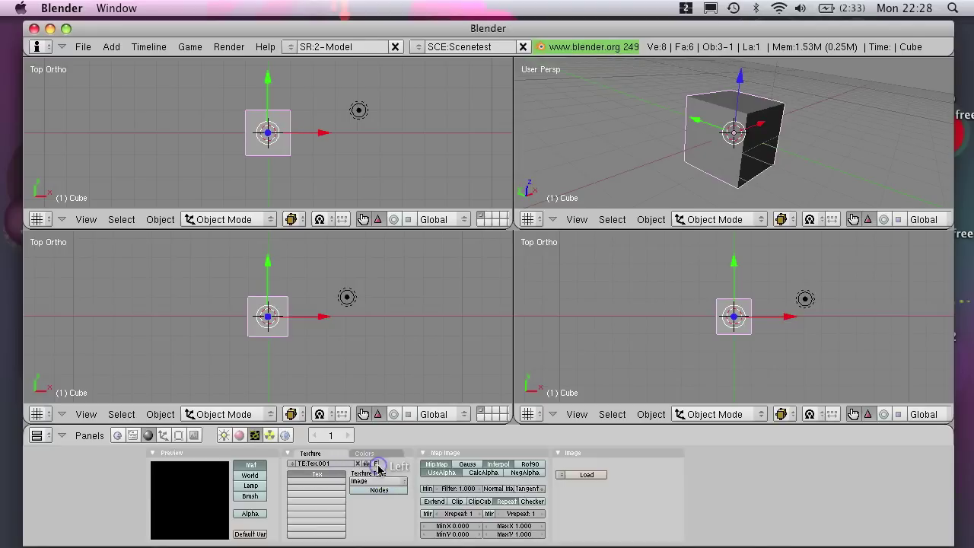
Load radiation_box.tga from the SIO2_SDK_v1.3.5/data/SDK_textures folder as the texture's image
{"action": "left_click", "coordinate": [581, 476]}
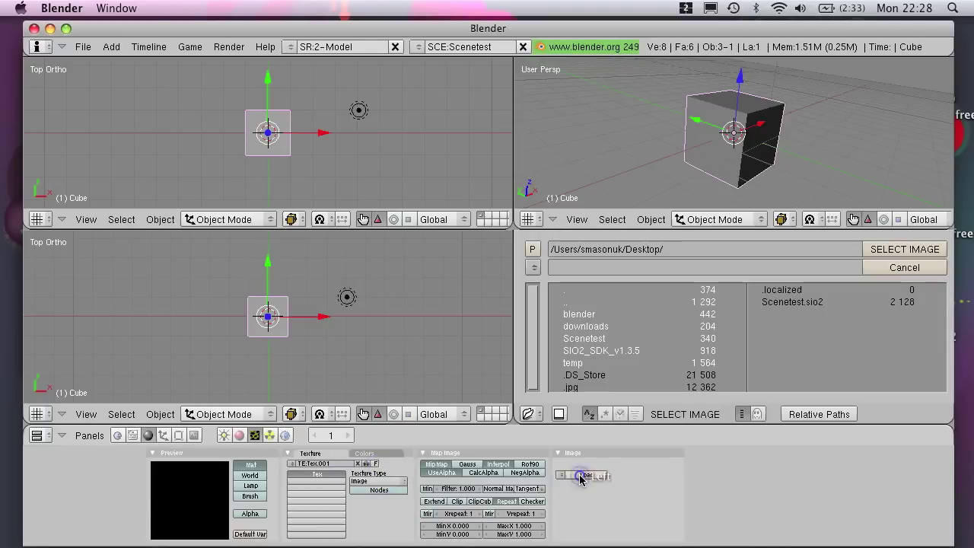
{"action": "left_click", "coordinate": [631, 351]}
{"action": "left_click", "coordinate": [594, 316]}
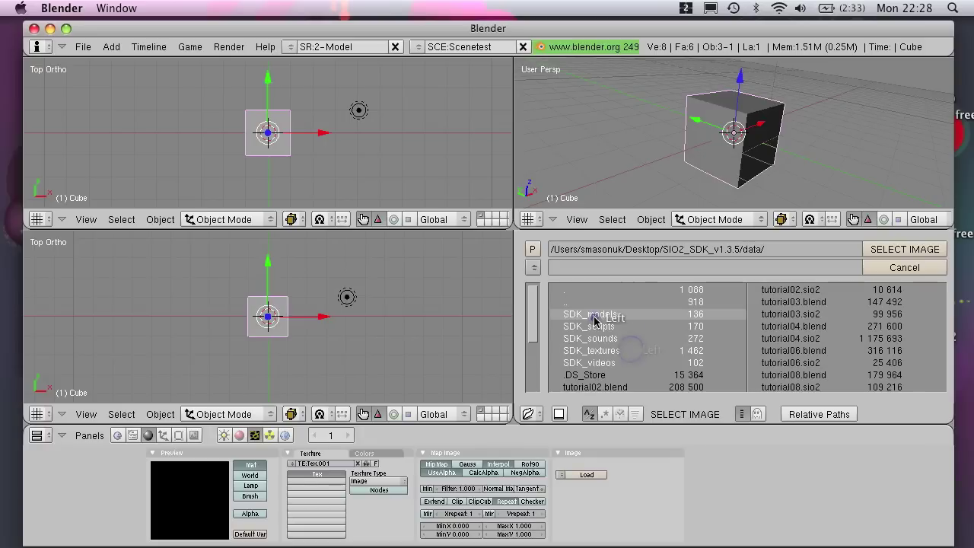
{"action": "left_click", "coordinate": [617, 349]}
{"action": "scroll", "coordinate": [820, 323], "scroll_direction": "down", "scroll_amount": 5}
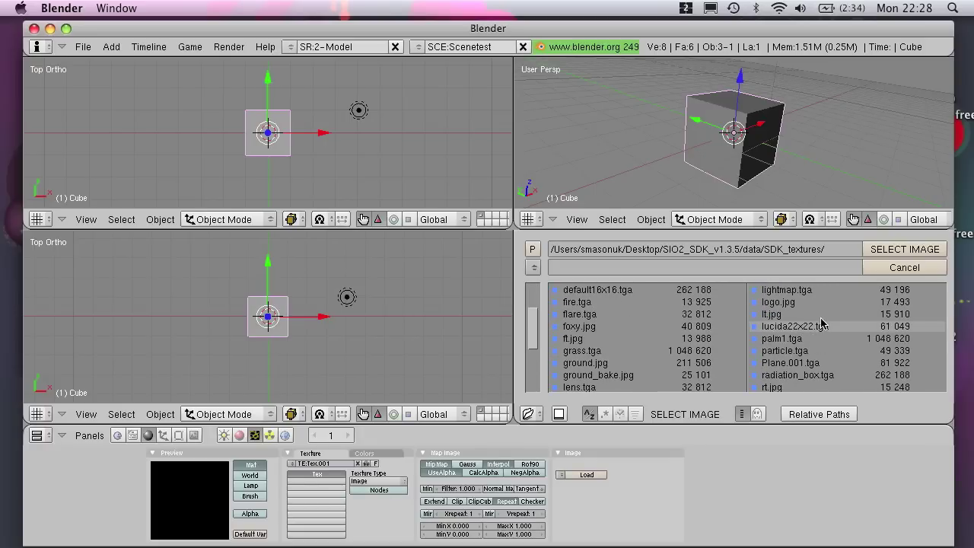
{"action": "left_click", "coordinate": [805, 374]}
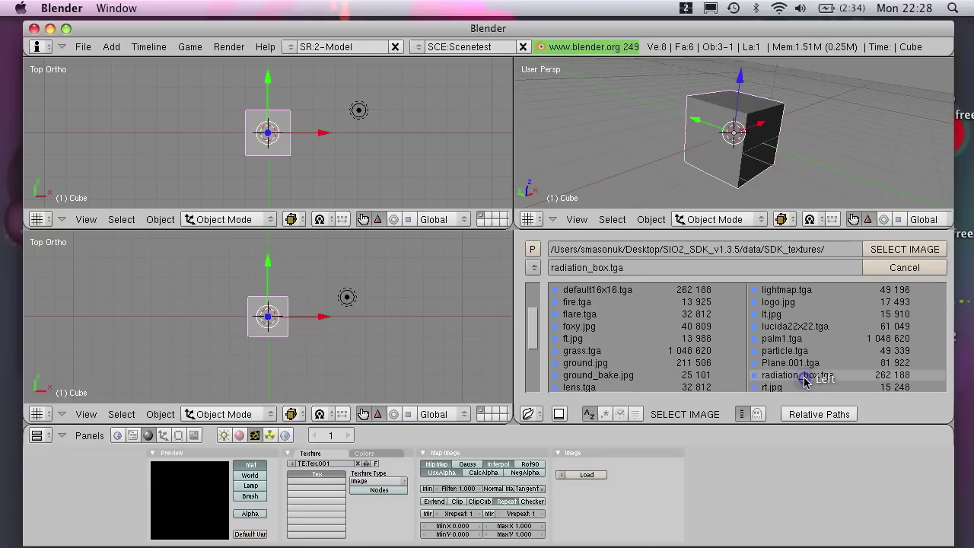
{"action": "left_click", "coordinate": [905, 248]}
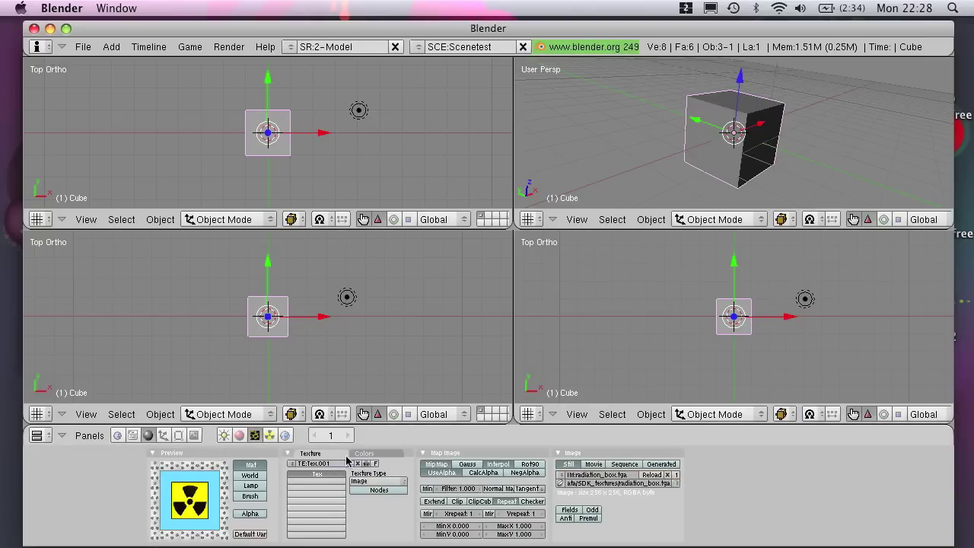
Preview the material on a cube and set the texture's map input coordinates to UV
{"action": "left_click", "coordinate": [241, 435]}
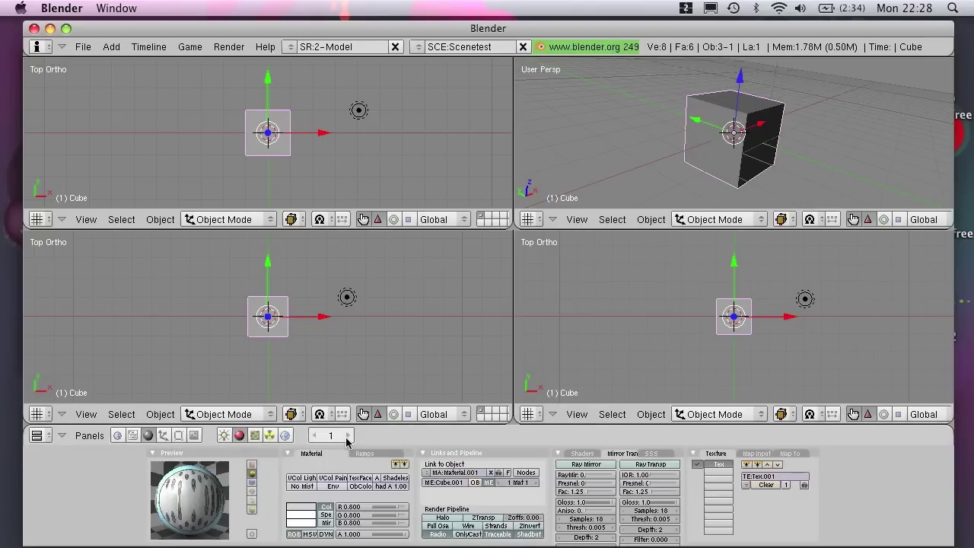
{"action": "left_click", "coordinate": [253, 479]}
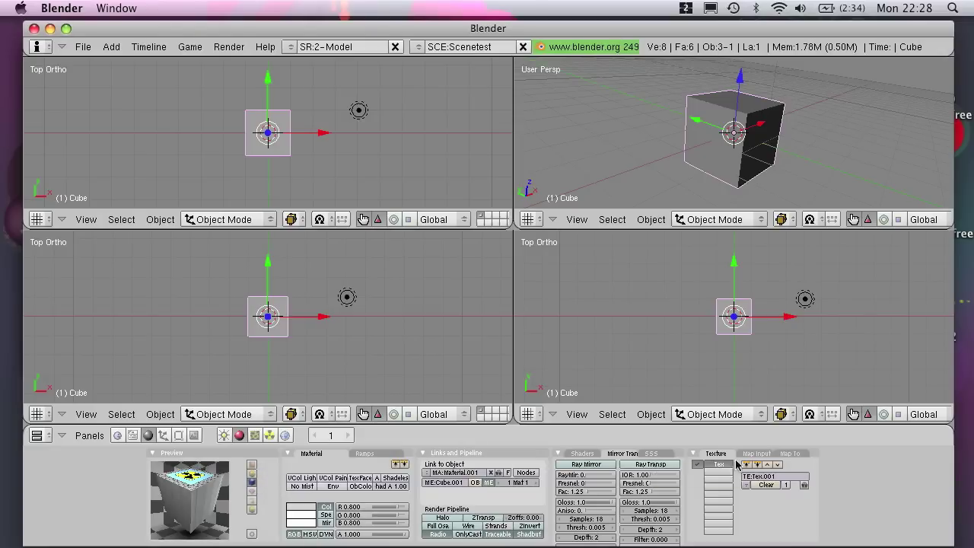
{"action": "left_click", "coordinate": [796, 453]}
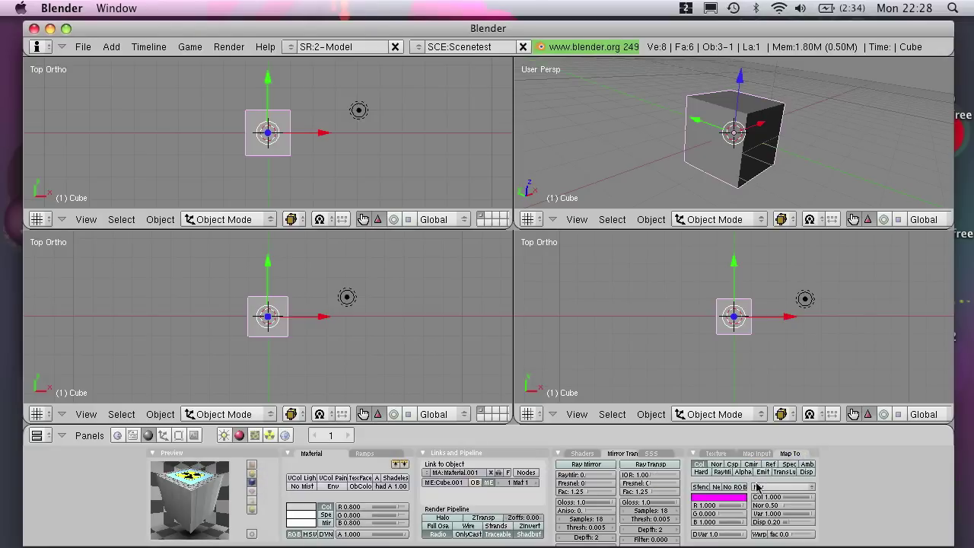
{"action": "left_click", "coordinate": [767, 453]}
{"action": "left_click", "coordinate": [707, 471]}
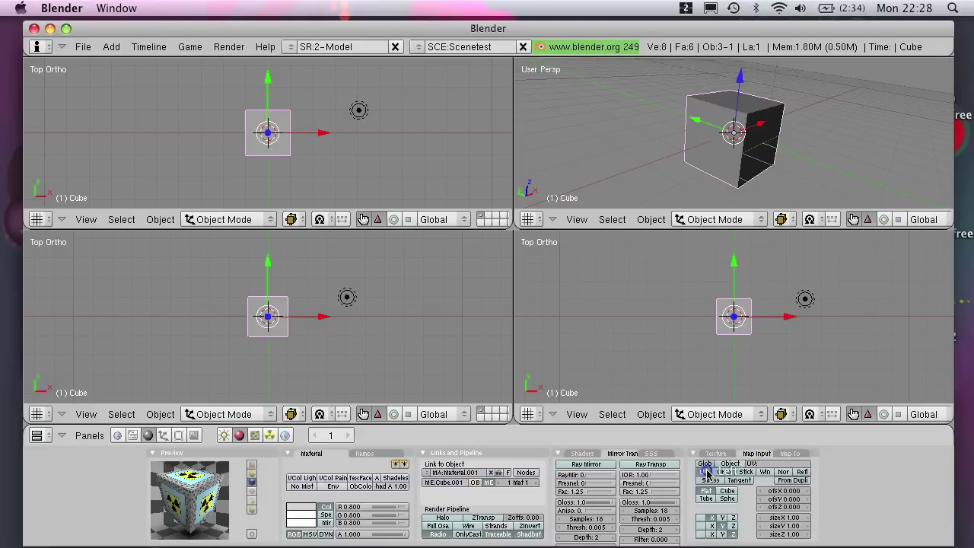
{"action": "middle_click_drag", "start_coordinate": [735, 156], "coordinate": [723, 140]}
Put the cube in Edit Mode and UV unwrap all its faces
{"action": "left_click", "coordinate": [224, 219]}
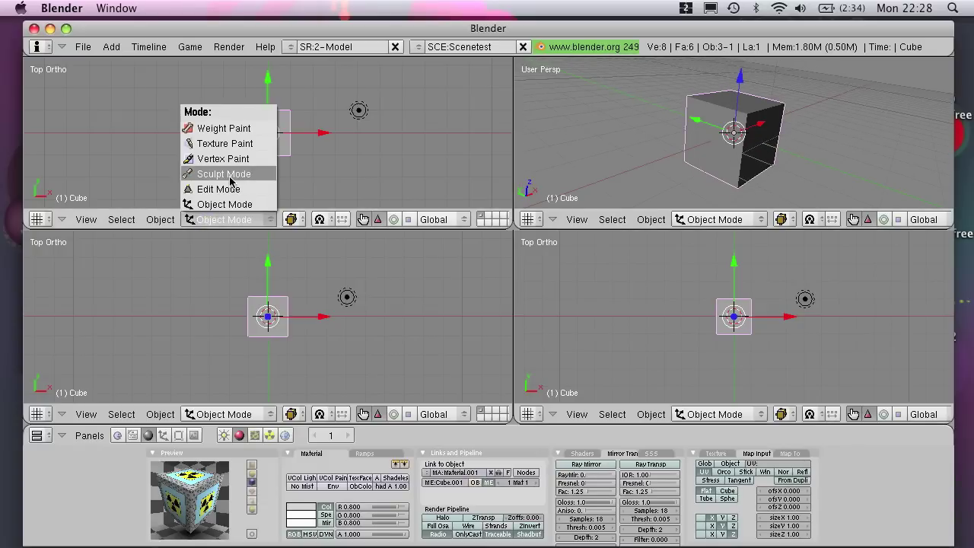
{"action": "key", "text": "u"}
{"action": "key", "text": "Escape"}
{"action": "key", "text": "Tab"}
{"action": "key", "text": "u"}
{"action": "left_click", "coordinate": [348, 131]}
Turn the perspective viewport into a UV/Image Editor and assign radiation_box.tga to the cube's unwrapped faces
{"action": "left_click", "coordinate": [693, 219]}
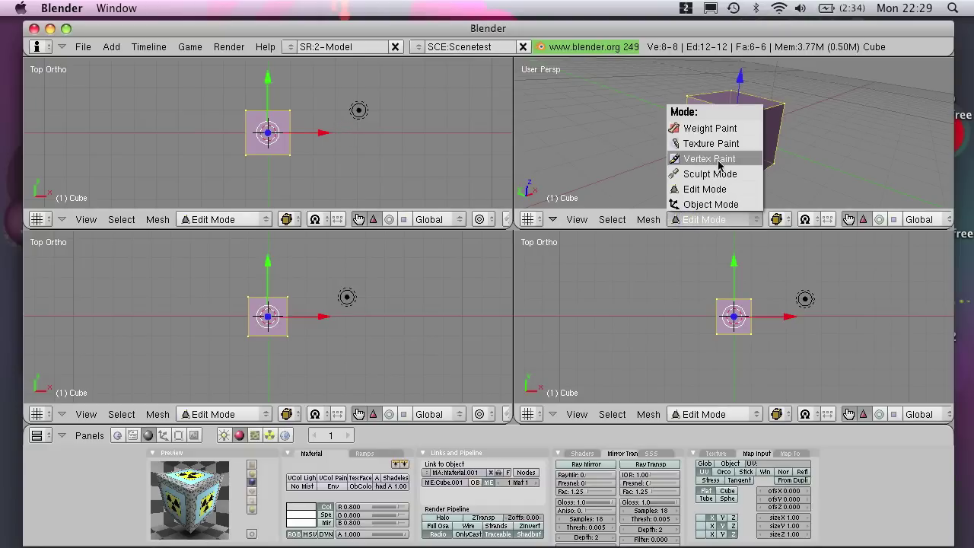
{"action": "left_click", "coordinate": [538, 220]}
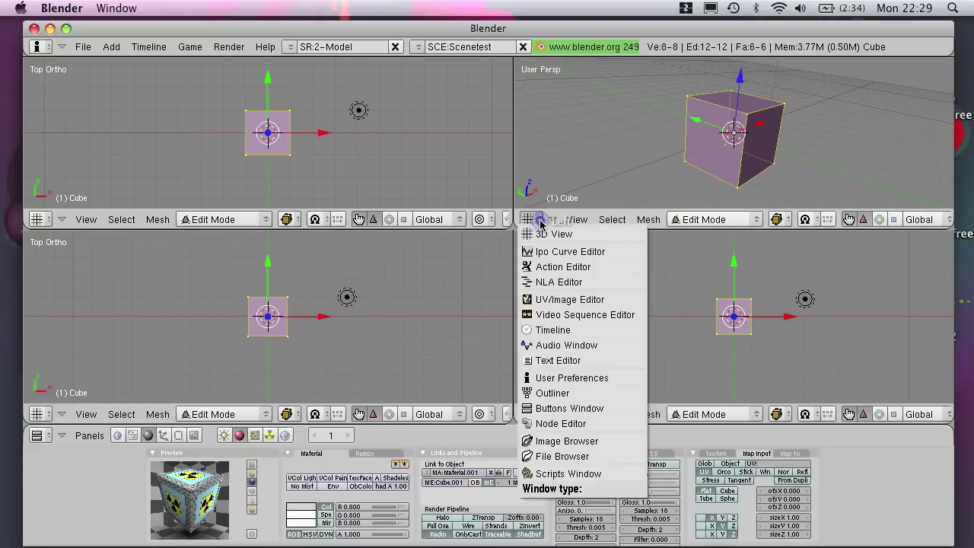
{"action": "left_click", "coordinate": [605, 299]}
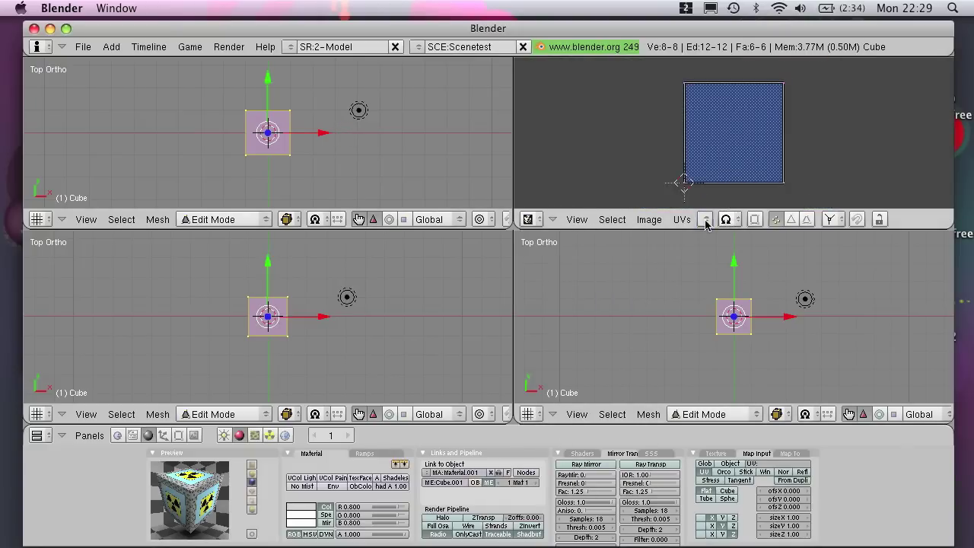
{"action": "left_click", "coordinate": [707, 219]}
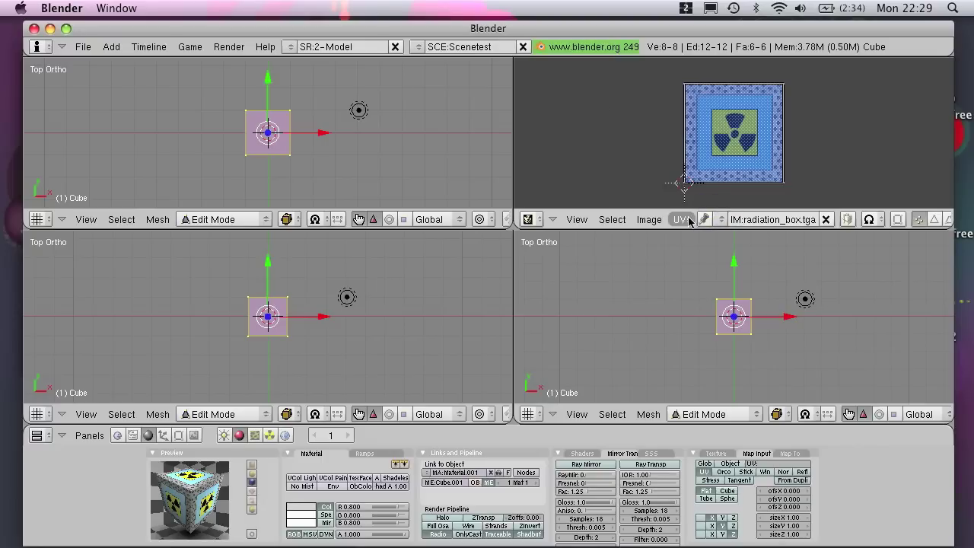
Convert the cube's faces to triangles and show it with the Textured draw type in a perspective view
{"action": "key", "text": "ctrl+t"}
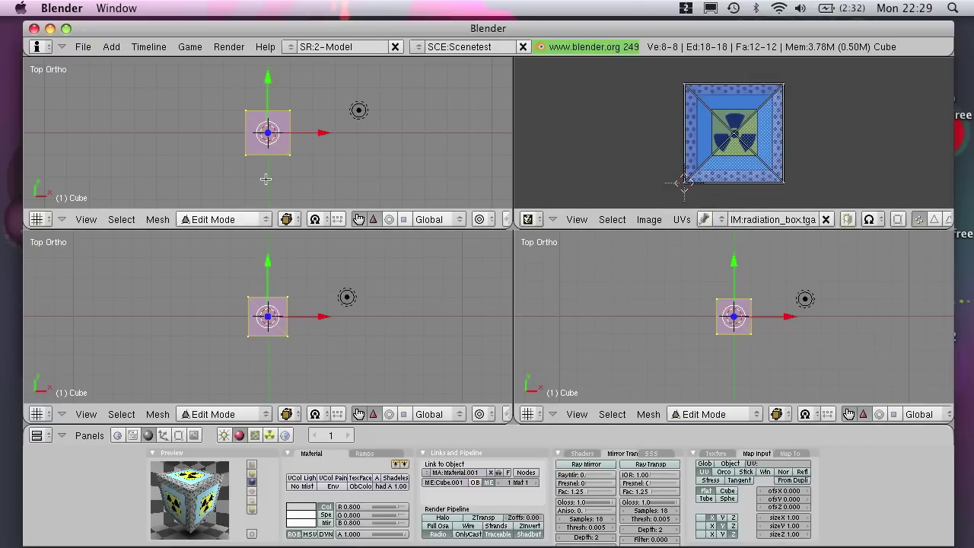
{"action": "key", "text": "KP_0"}
{"action": "left_click", "coordinate": [288, 219]}
{"action": "left_click", "coordinate": [315, 144]}
{"action": "mouse_move", "coordinate": [315, 144]}
{"action": "middle_mouse_down"}
{"action": "mouse_move", "coordinate": [348, 156]}
{"action": "mouse_move", "coordinate": [263, 149]}
{"action": "middle_mouse_up"}
{"action": "scroll", "coordinate": [263, 148], "scroll_direction": "up", "scroll_amount": 2}
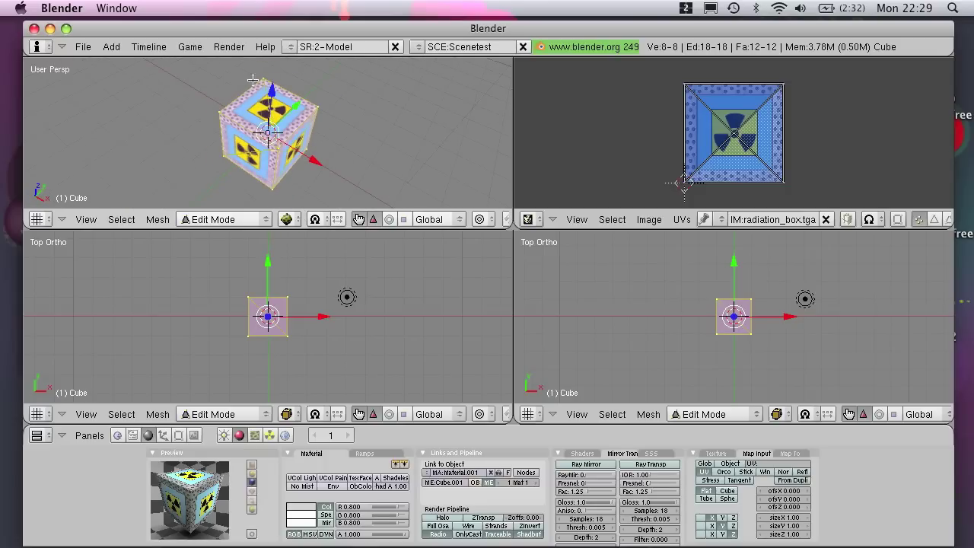
Switch to the 5-Scripting layout and return the cube to Object Mode
{"action": "left_click", "coordinate": [296, 48]}
{"action": "left_click", "coordinate": [334, 134]}
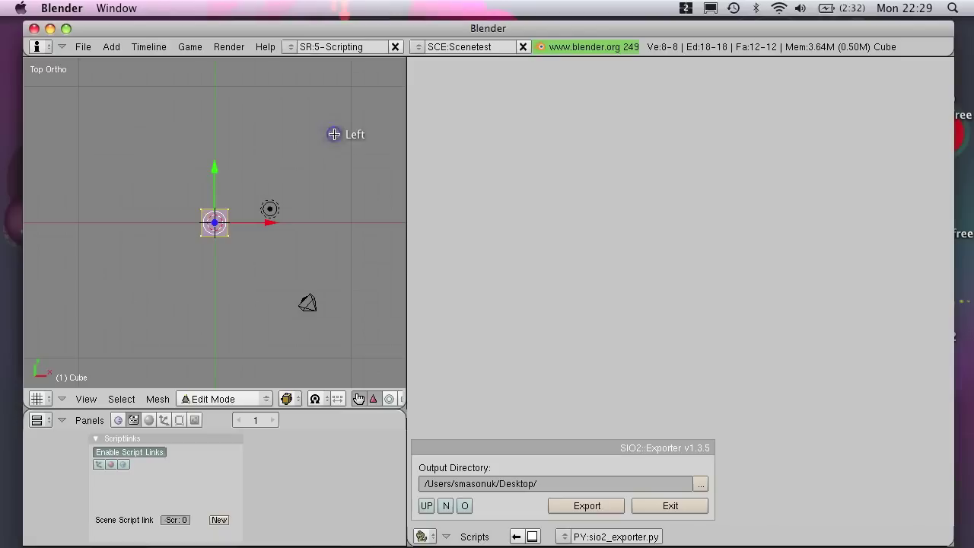
{"action": "key", "text": "Tab"}
Delete the previous Scenetest export files from the Desktop and return to the Blender window
{"action": "key", "text": "F11"}
{"action": "left_click_drag", "start_coordinate": [854, 290], "coordinate": [894, 426]}
{"action": "key", "text": "super+BackSpace"}
{"action": "key", "text": "F11"}
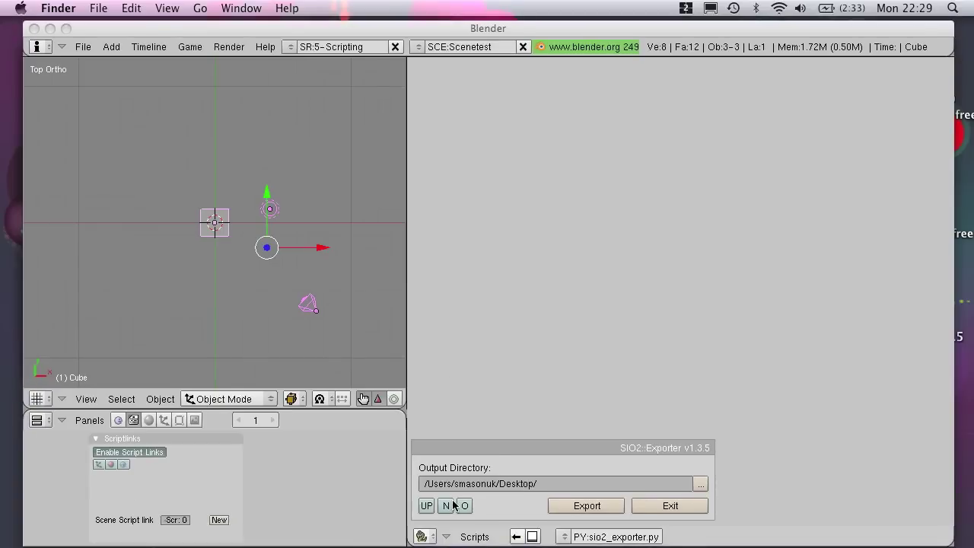
Export all the scene's objects, with the textured cube, to the Desktop with the SIO2 exporter and check the Desktop
{"action": "left_click", "coordinate": [599, 508]}
{"action": "left_click", "coordinate": [600, 508]}
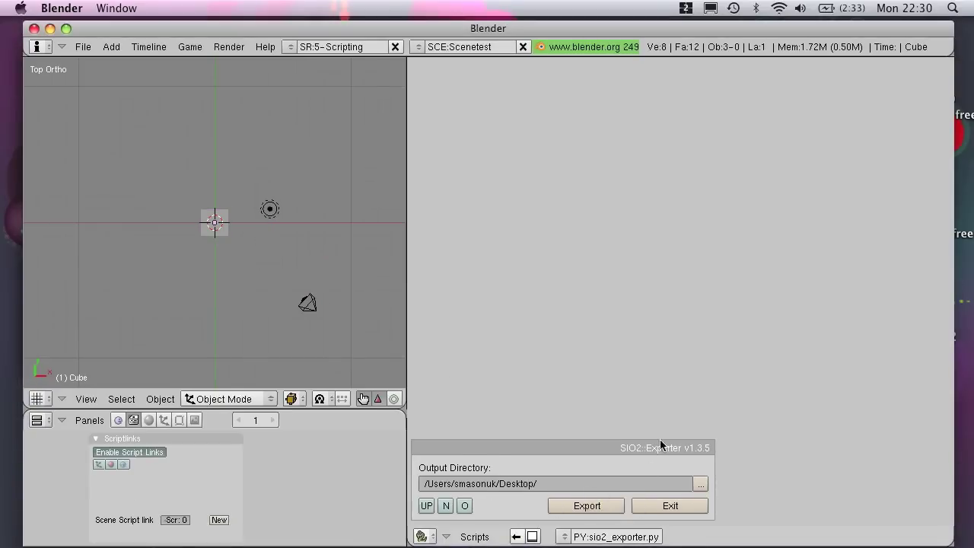
{"action": "key", "text": "F11"}
{"action": "key", "text": "F11"}
Switch to Xcode and build and run the template project with the new export
{"action": "key", "text": "super+Tab"}
{"action": "key", "text": "super+Tab"}
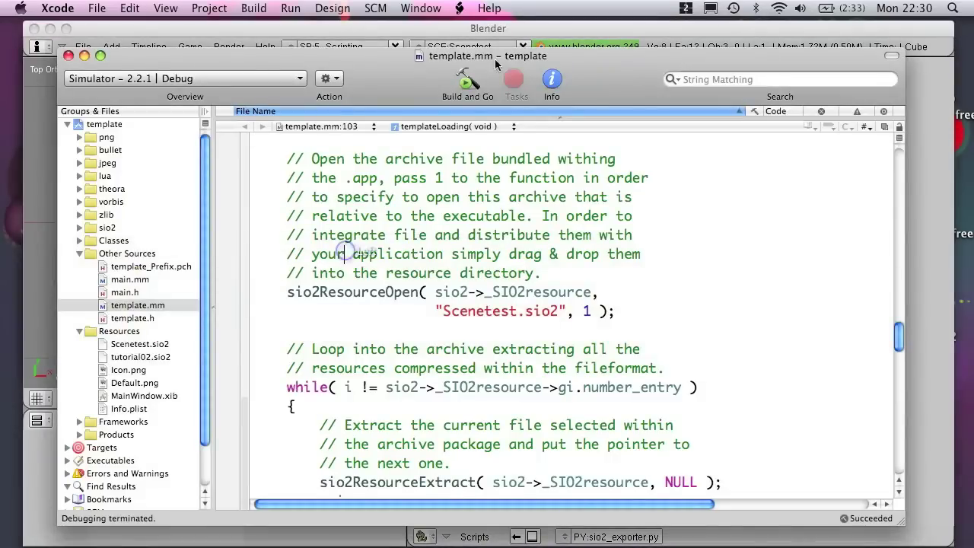
{"action": "left_click", "coordinate": [459, 79]}
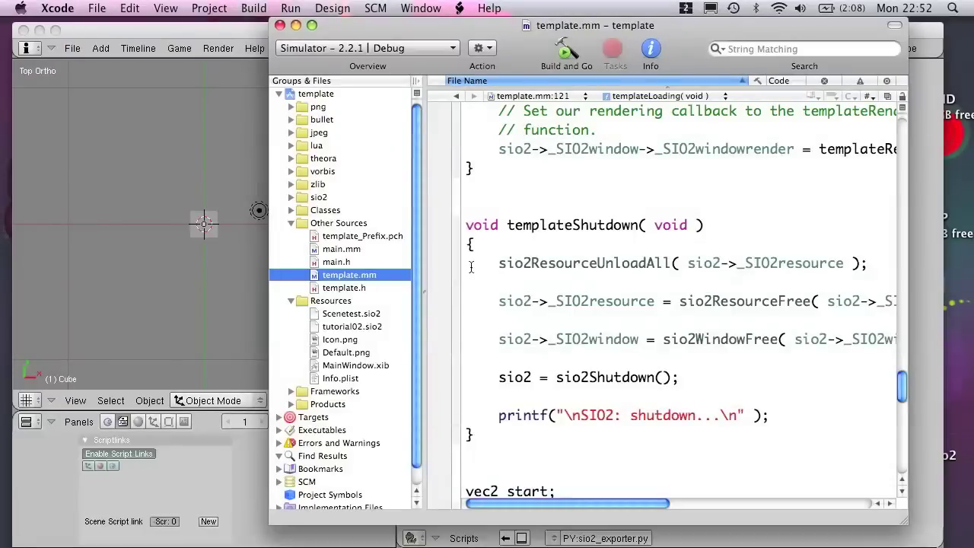
Enlarge the Xcode window, add sio2ResourceBindAllImages and sio2ResourceBindAllMaterials calls for sio2->_SIO2resource after sio2ResourceClose in template.mm, and build and run
{"action": "left_click_drag", "start_coordinate": [517, 38], "coordinate": [327, 41]}
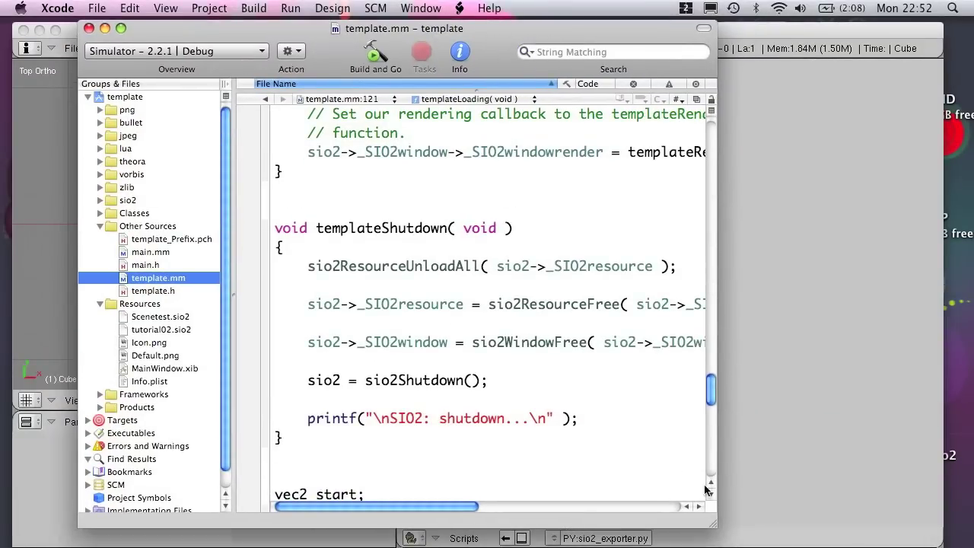
{"action": "left_click_drag", "start_coordinate": [715, 530], "coordinate": [909, 542]}
{"action": "scroll", "coordinate": [595, 209], "scroll_direction": "up", "scroll_amount": 10}
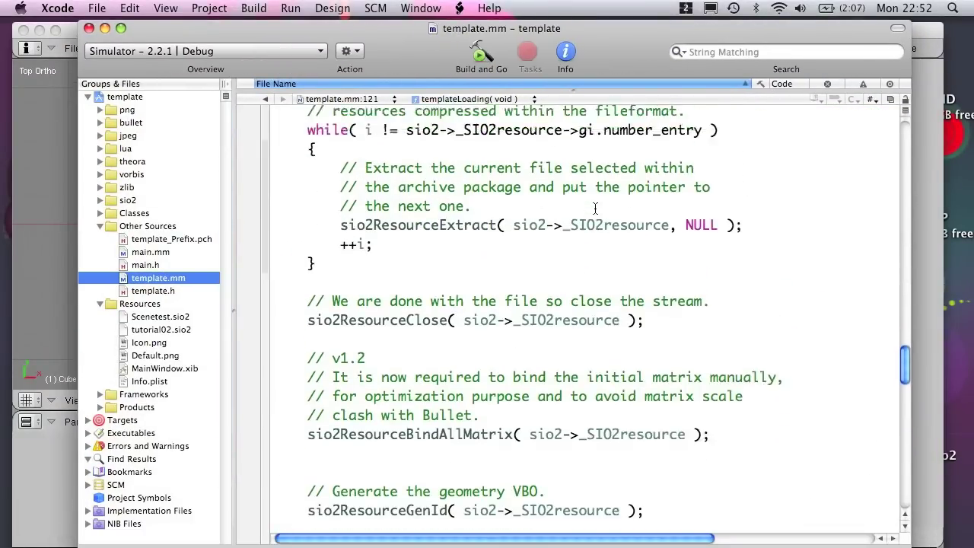
{"action": "left_click", "coordinate": [644, 196]}
{"action": "key", "text": "Return"}
{"action": "key", "text": "Return"}
{"action": "type", "text": "sio2ResourceBindAllImages( sio2->_SIO2resource ); sio2ResourceBindAllMaterials( sio2->_SIO2resource );"}
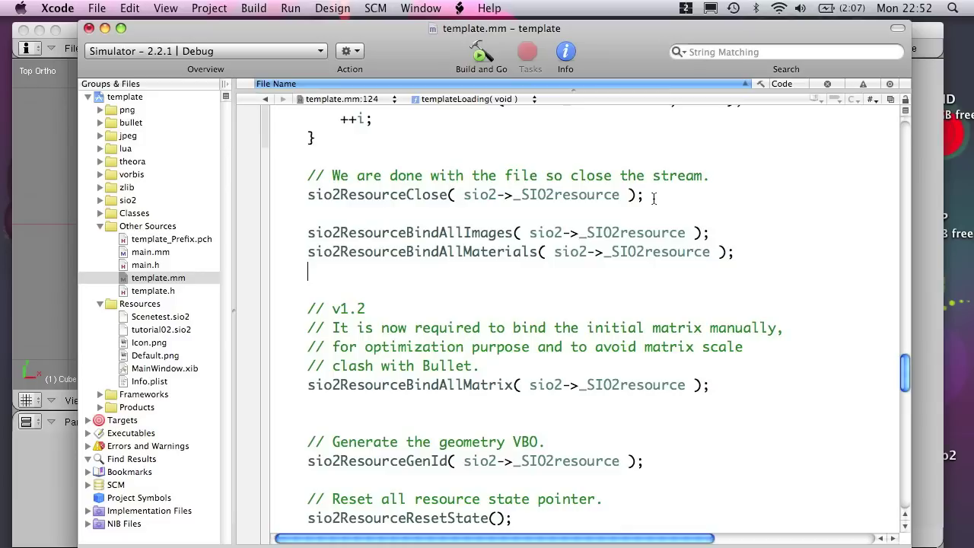
{"action": "left_click", "coordinate": [341, 274]}
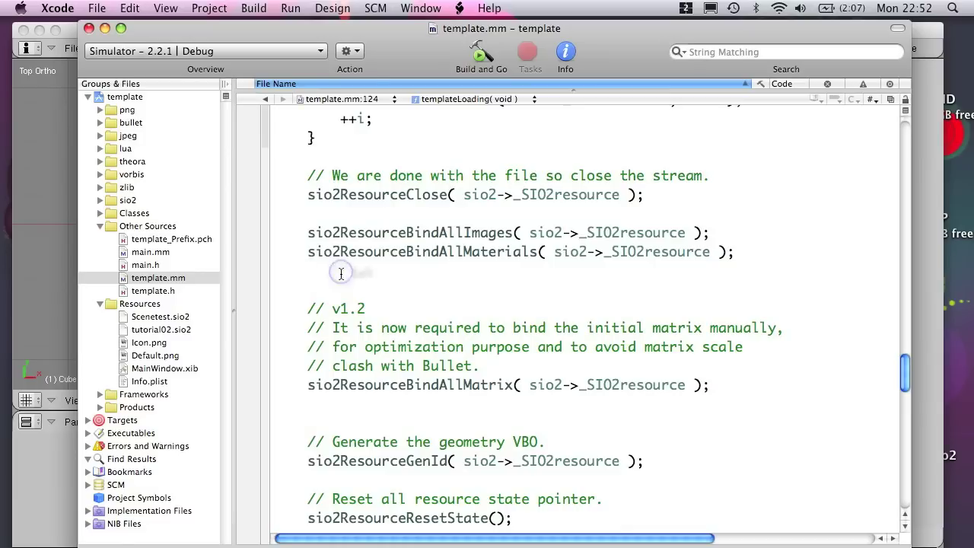
{"action": "left_click", "coordinate": [487, 61]}
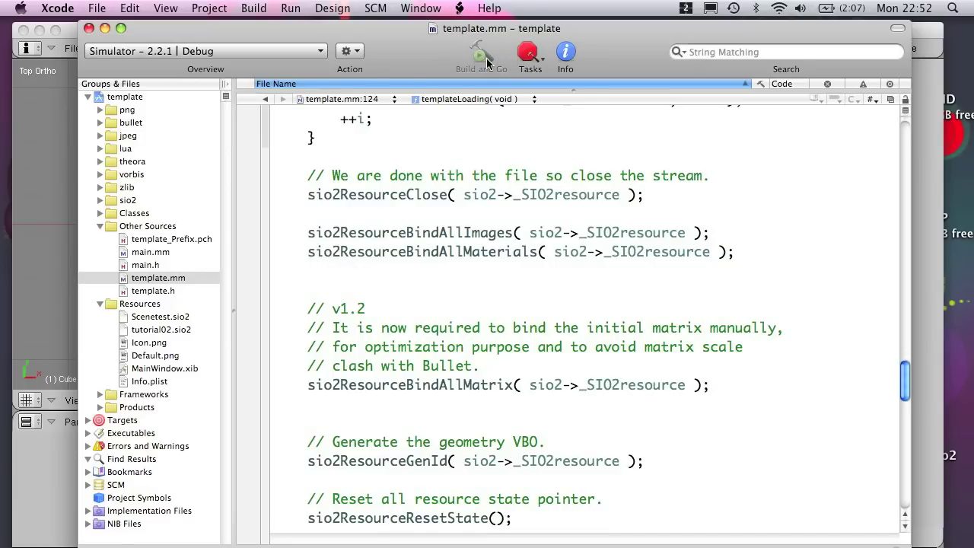